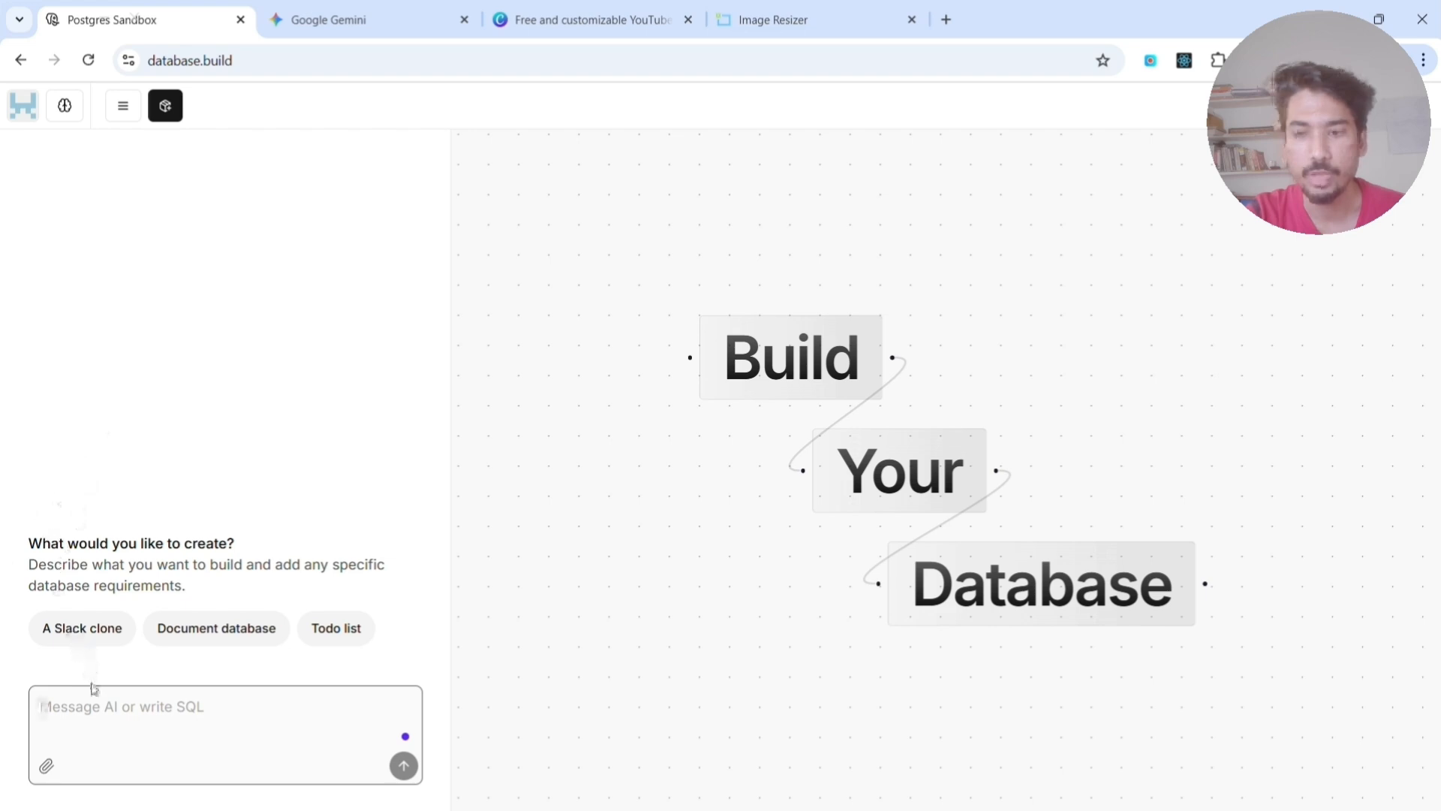
- Ask the AI for a schema for a hospital management system
{"action": "type", "text": "I"}
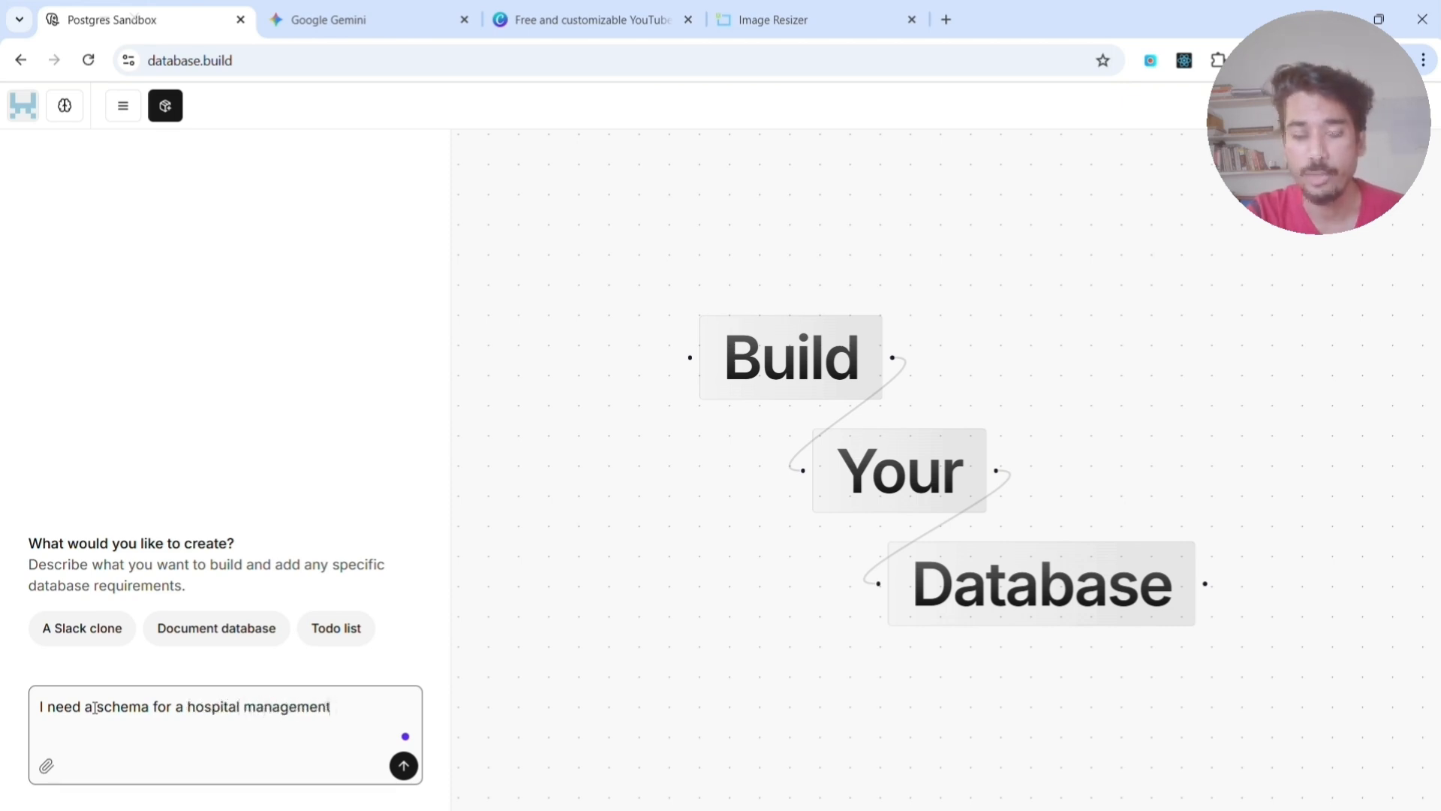
{"action": "type", "text": "m"}
{"action": "key", "text": "Return"}
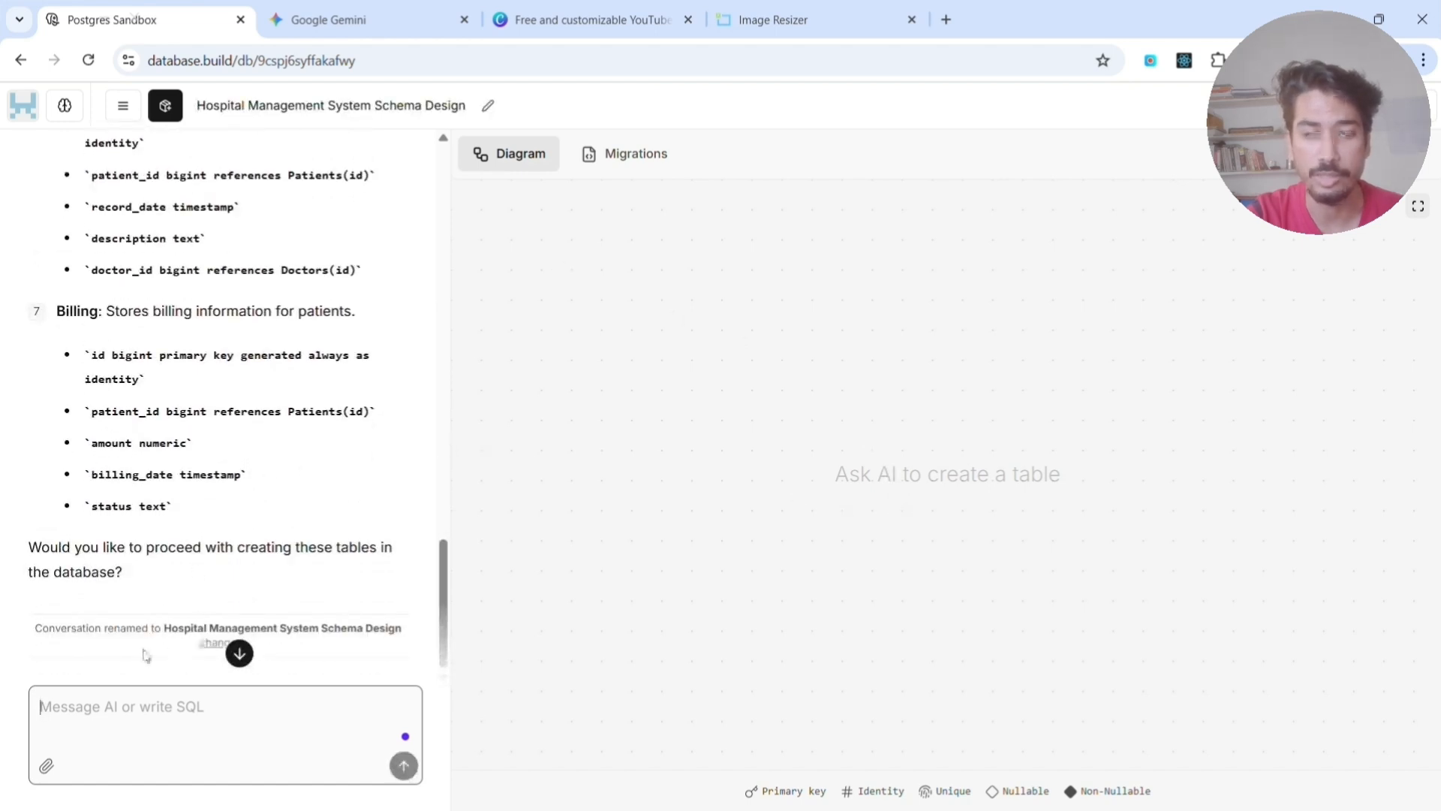
- Check the empty migrations and diagram views, and review the tables and columns the AI proposes for the hospital schema
{"action": "left_click", "coordinate": [614, 158]}
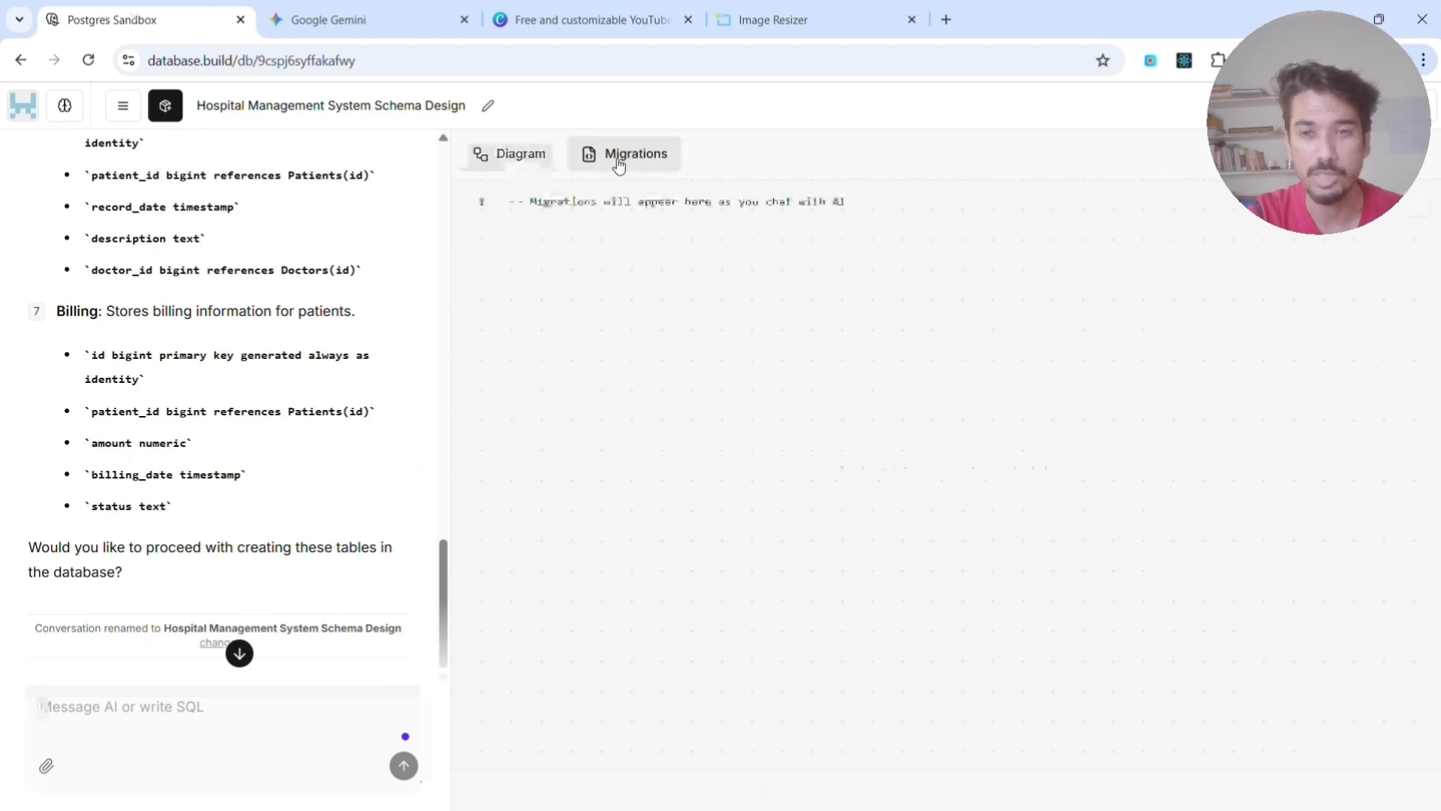
{"action": "left_click", "coordinate": [521, 159]}
{"action": "scroll", "coordinate": [150, 303], "scroll_direction": "up", "scroll_amount": 10}
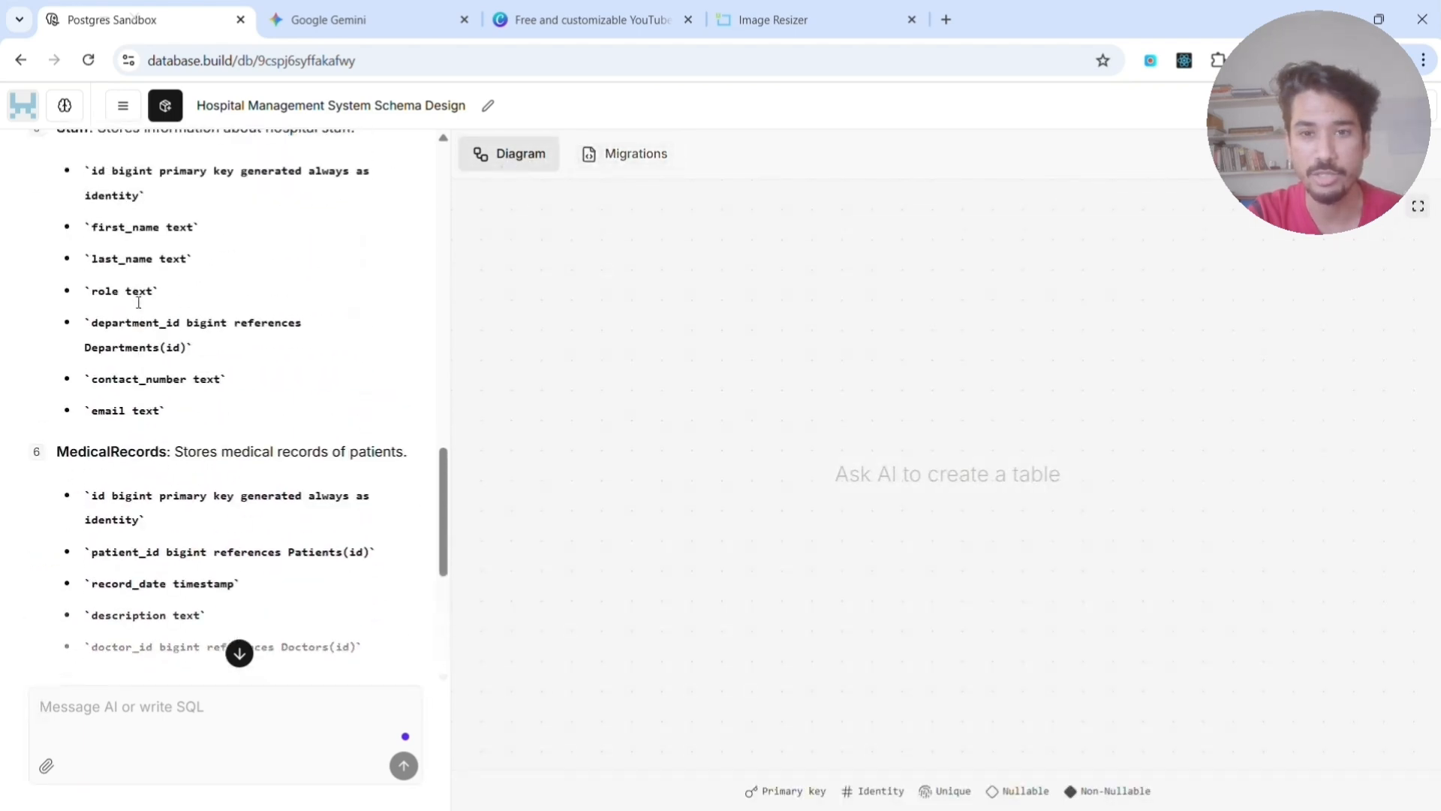
{"action": "scroll", "coordinate": [138, 301], "scroll_direction": "up", "scroll_amount": 8}
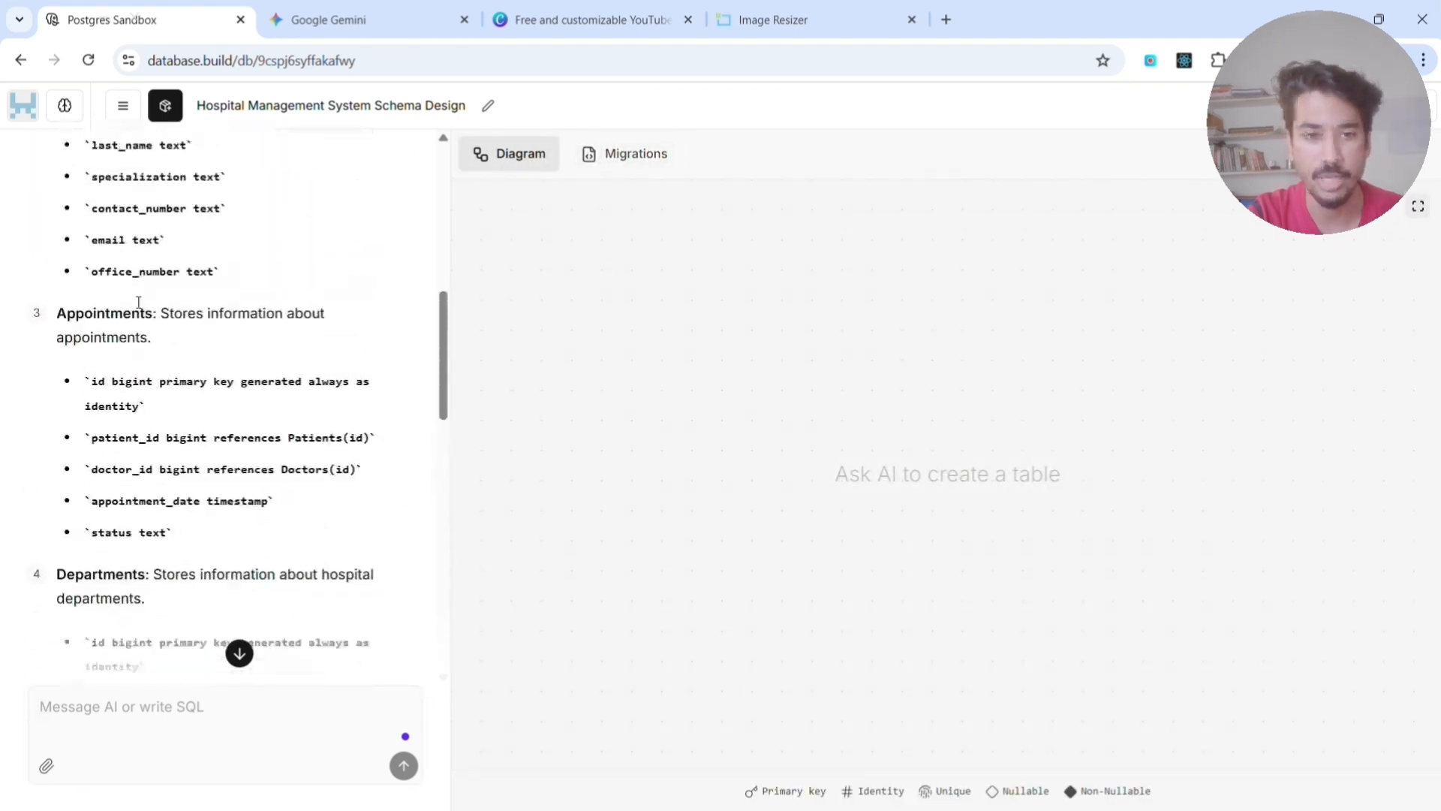
{"action": "scroll", "coordinate": [139, 301], "scroll_direction": "down", "scroll_amount": 3}
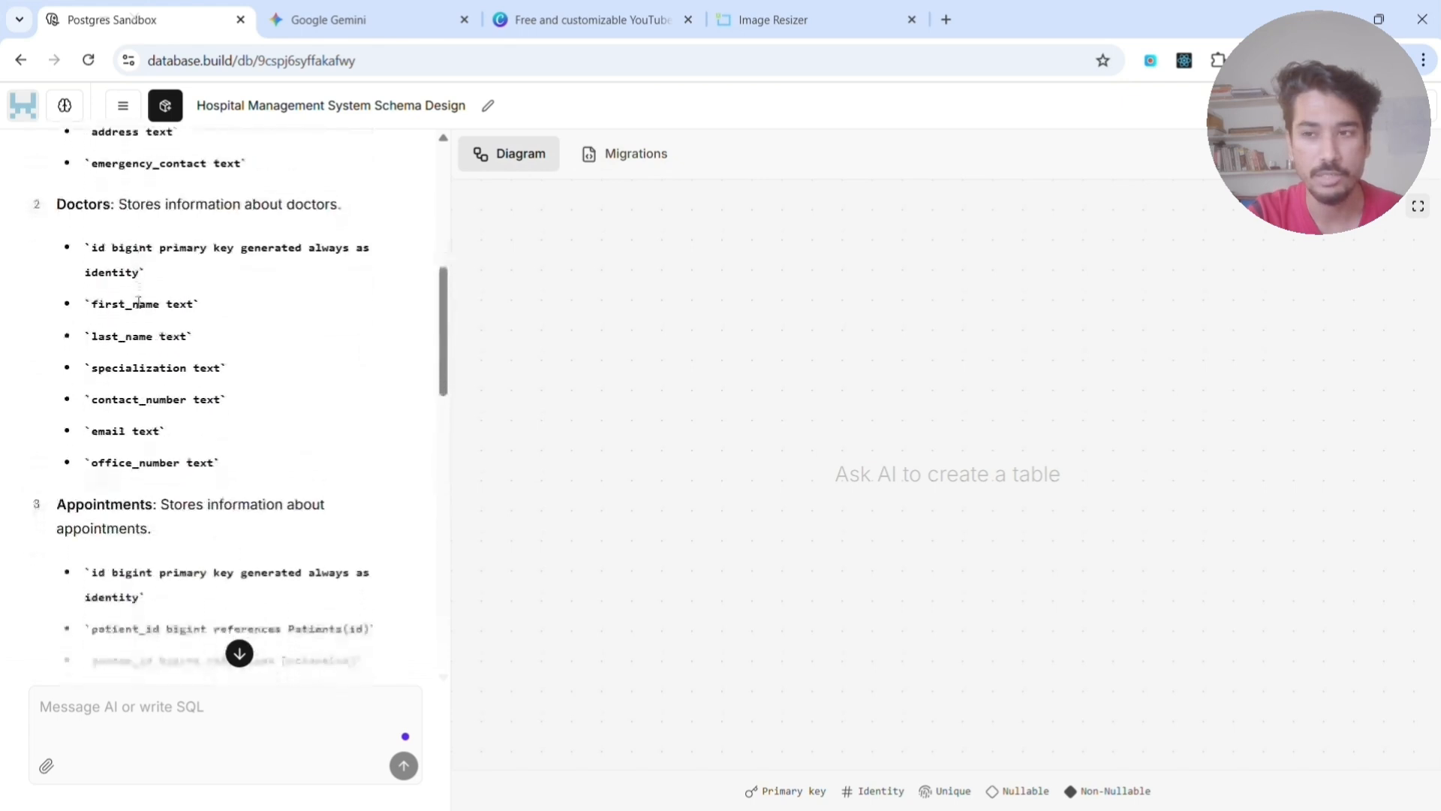
{"action": "scroll", "coordinate": [137, 307], "scroll_direction": "down", "scroll_amount": 2}
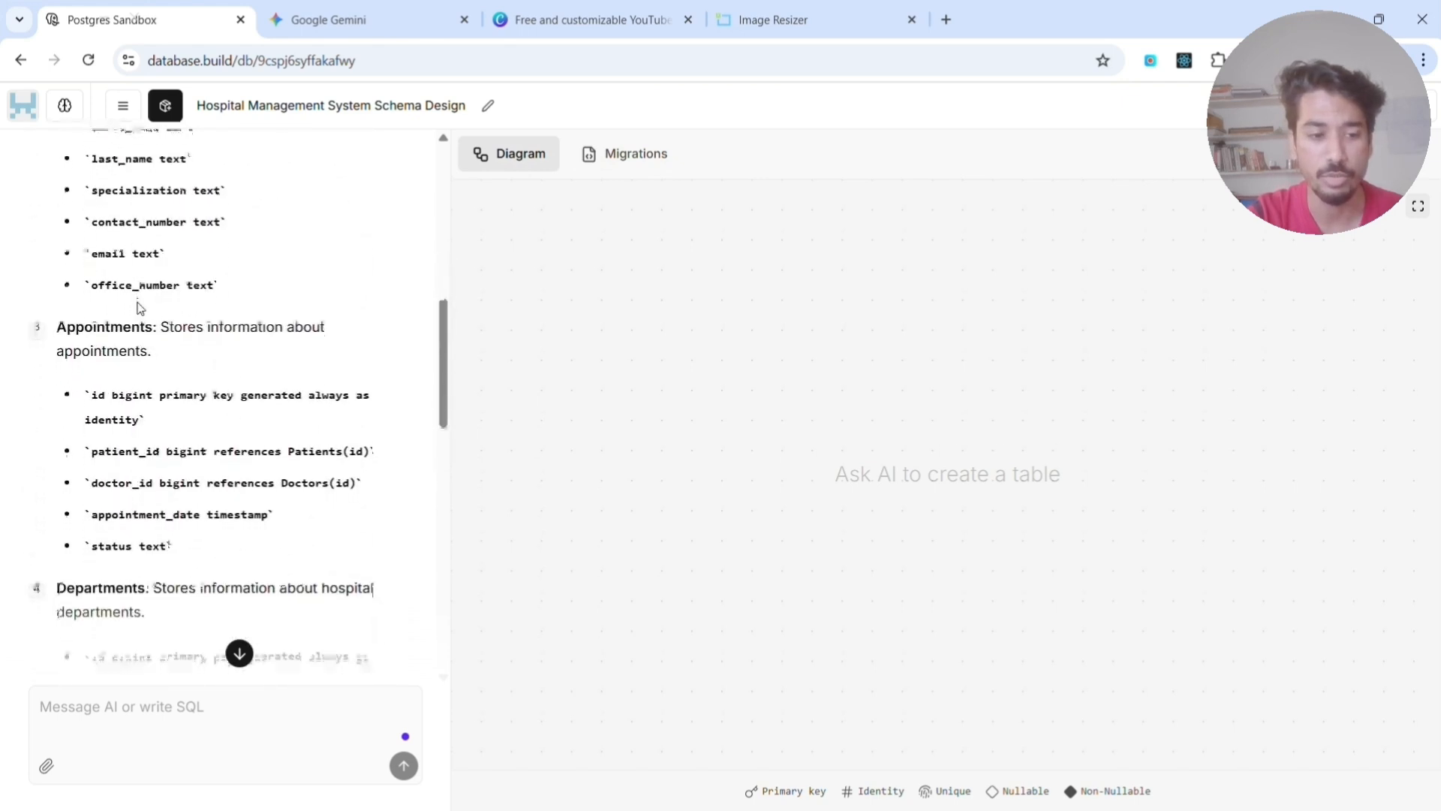
{"action": "scroll", "coordinate": [137, 307], "scroll_direction": "down", "scroll_amount": 4}
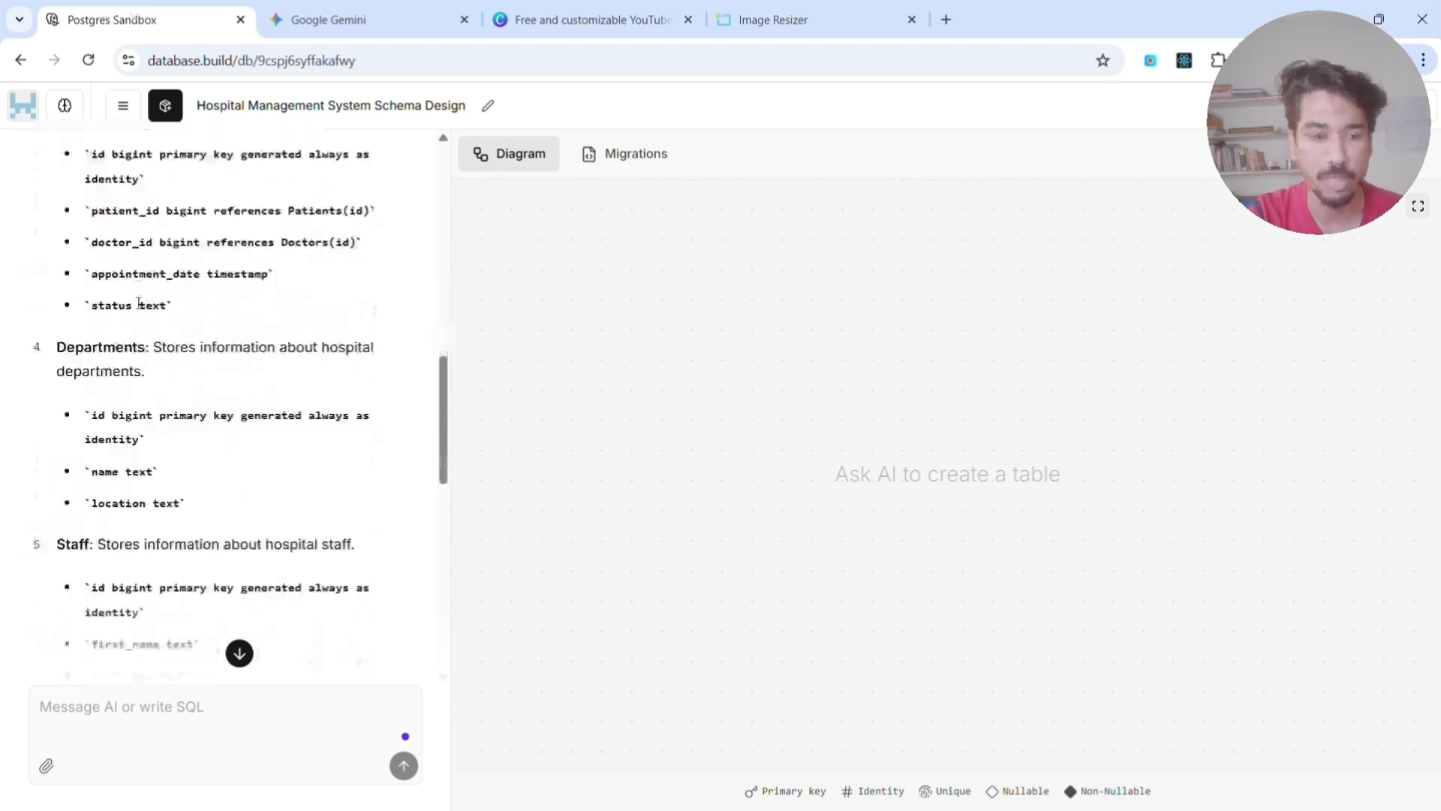
{"action": "scroll", "coordinate": [139, 366], "scroll_direction": "down", "scroll_amount": 10}
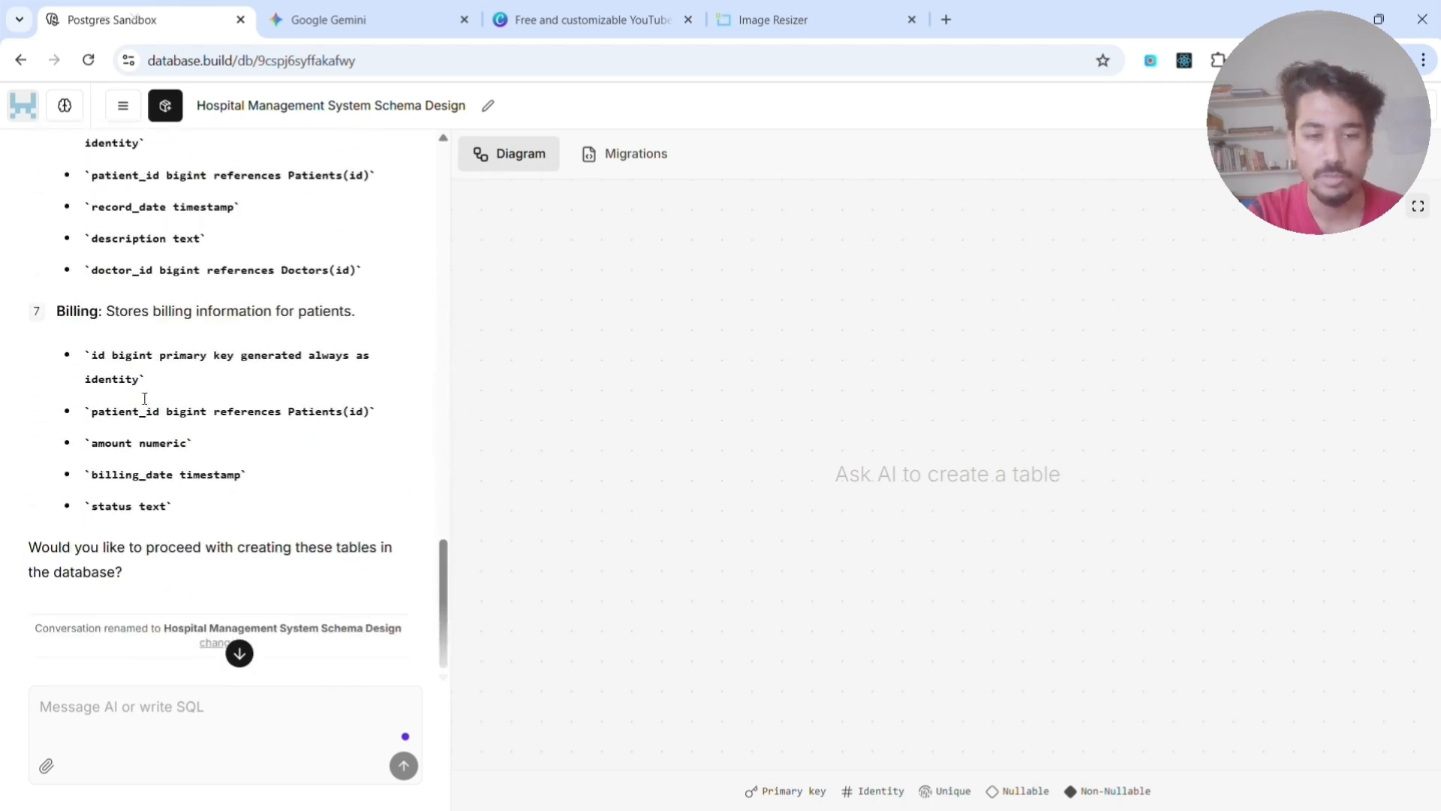
- Reply "yes please" to have the AI create the proposed tables in the database
{"action": "left_click", "coordinate": [91, 730]}
{"action": "type", "text": "yes please"}
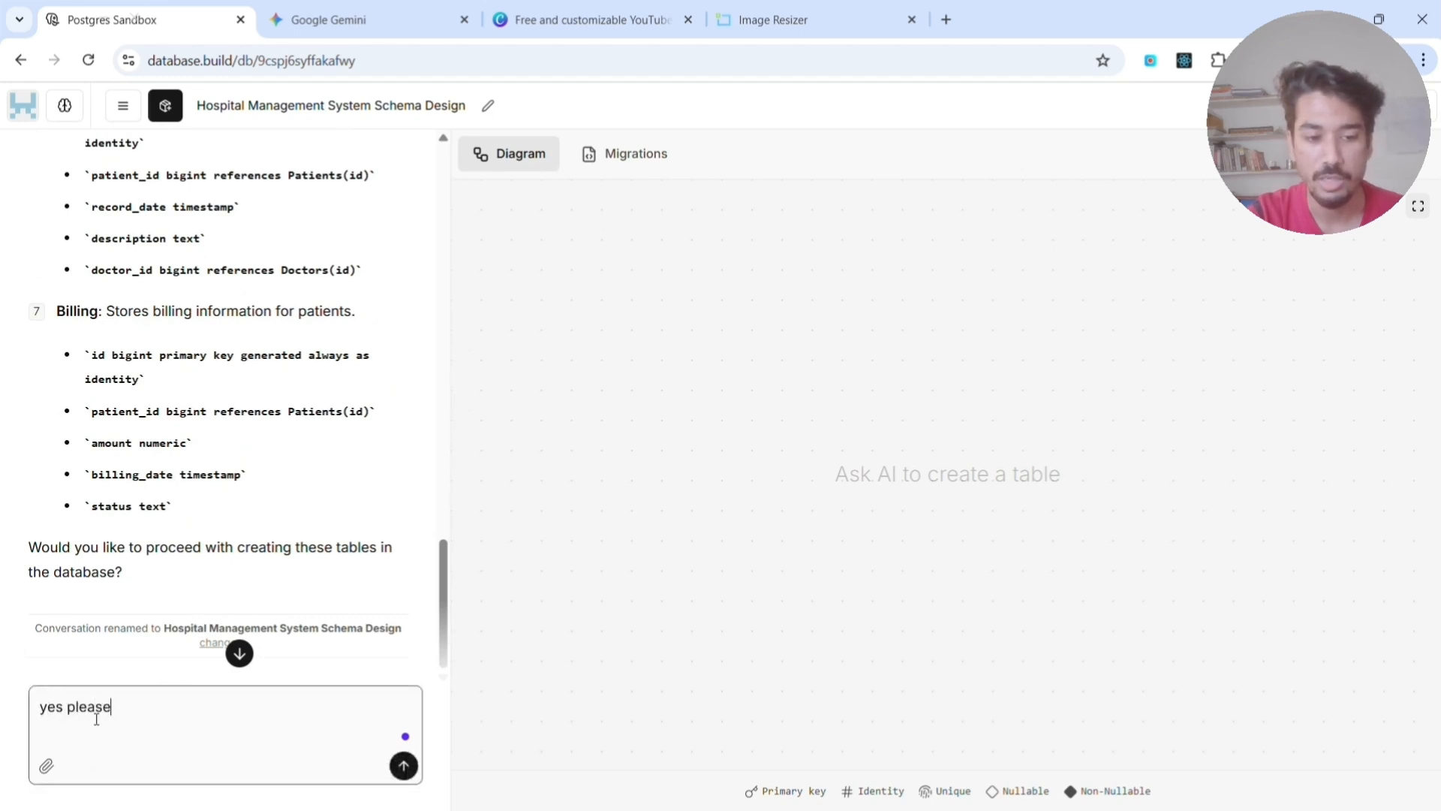
{"action": "key", "text": "Return"}
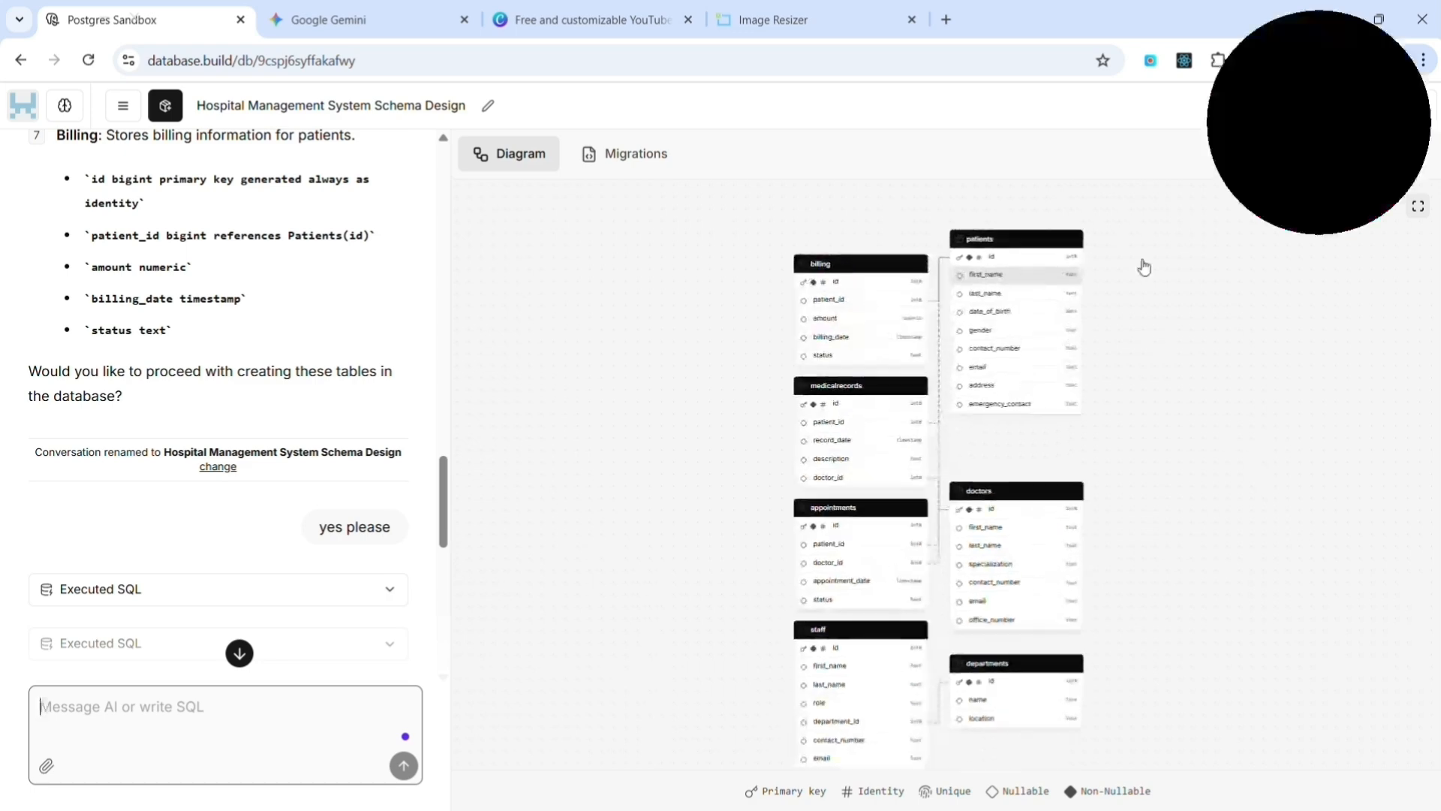
- Make the email column of the patients table not nullable from the schema diagram
{"action": "scroll", "coordinate": [1013, 301], "scroll_direction": "up", "scroll_amount": 3}
{"action": "scroll", "coordinate": [797, 329], "scroll_direction": "down", "scroll_amount": 3}
{"action": "scroll", "coordinate": [798, 328], "scroll_direction": "up", "scroll_amount": 3}
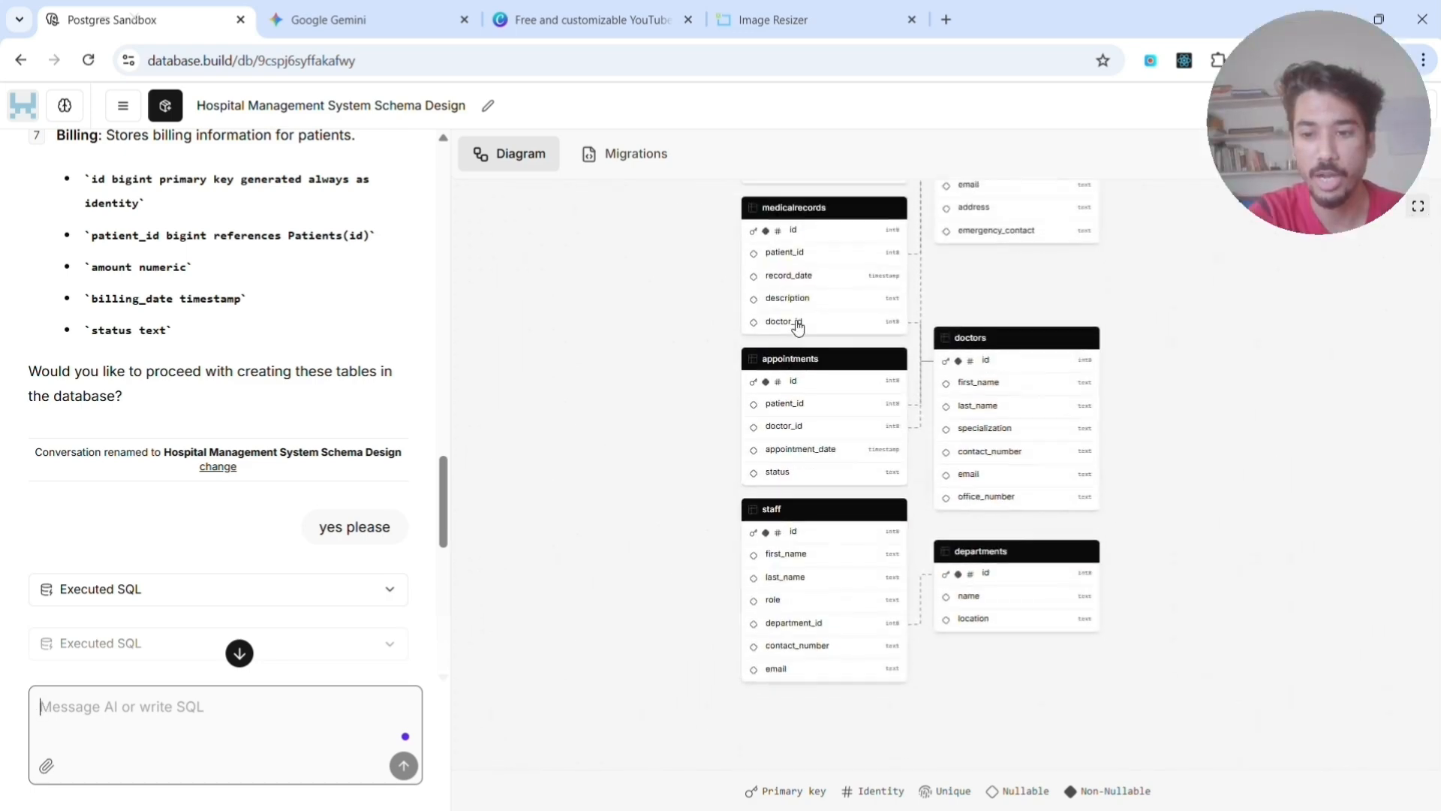
{"action": "scroll", "coordinate": [1013, 277], "scroll_direction": "up", "scroll_amount": 3}
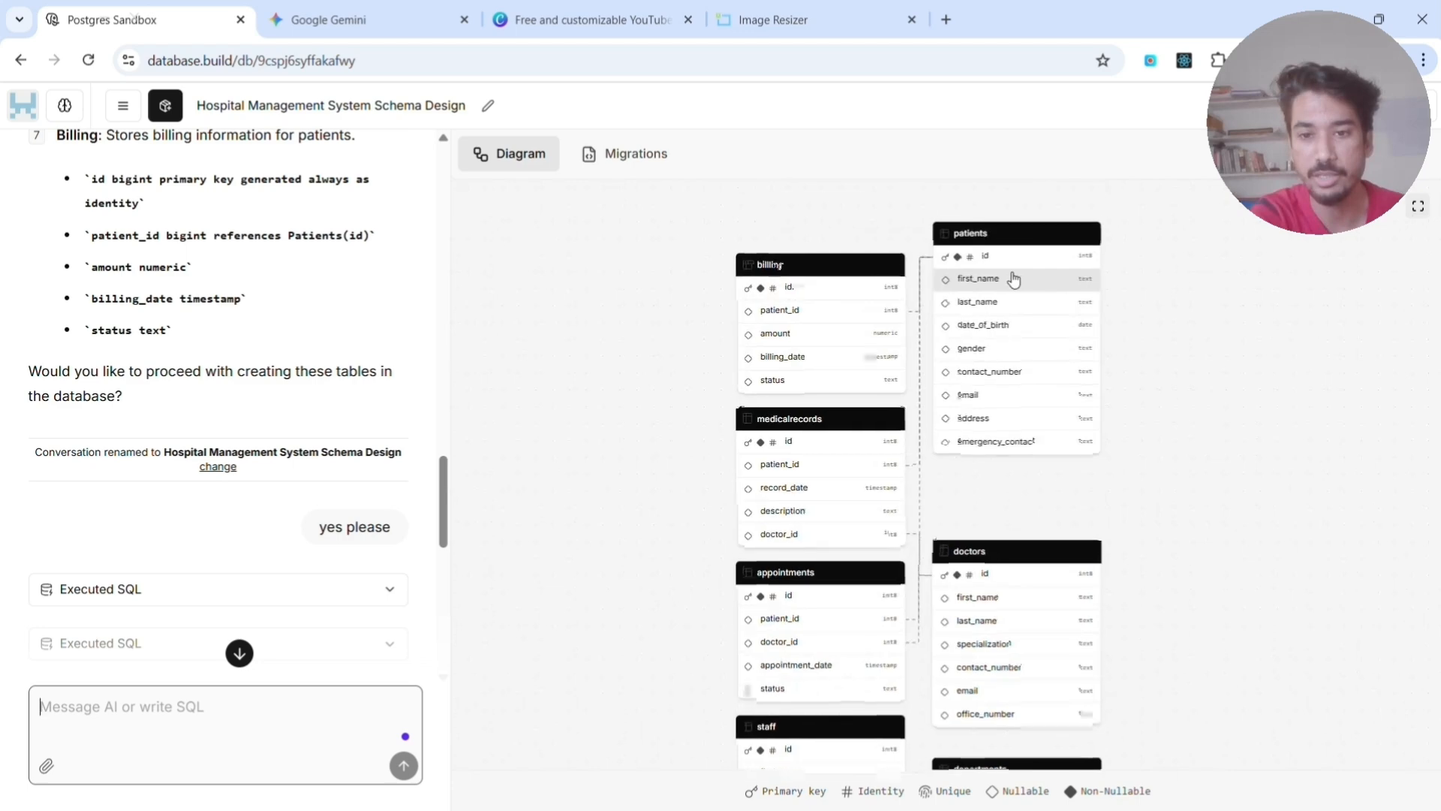
{"action": "scroll", "coordinate": [1010, 283], "scroll_direction": "up", "scroll_amount": 2}
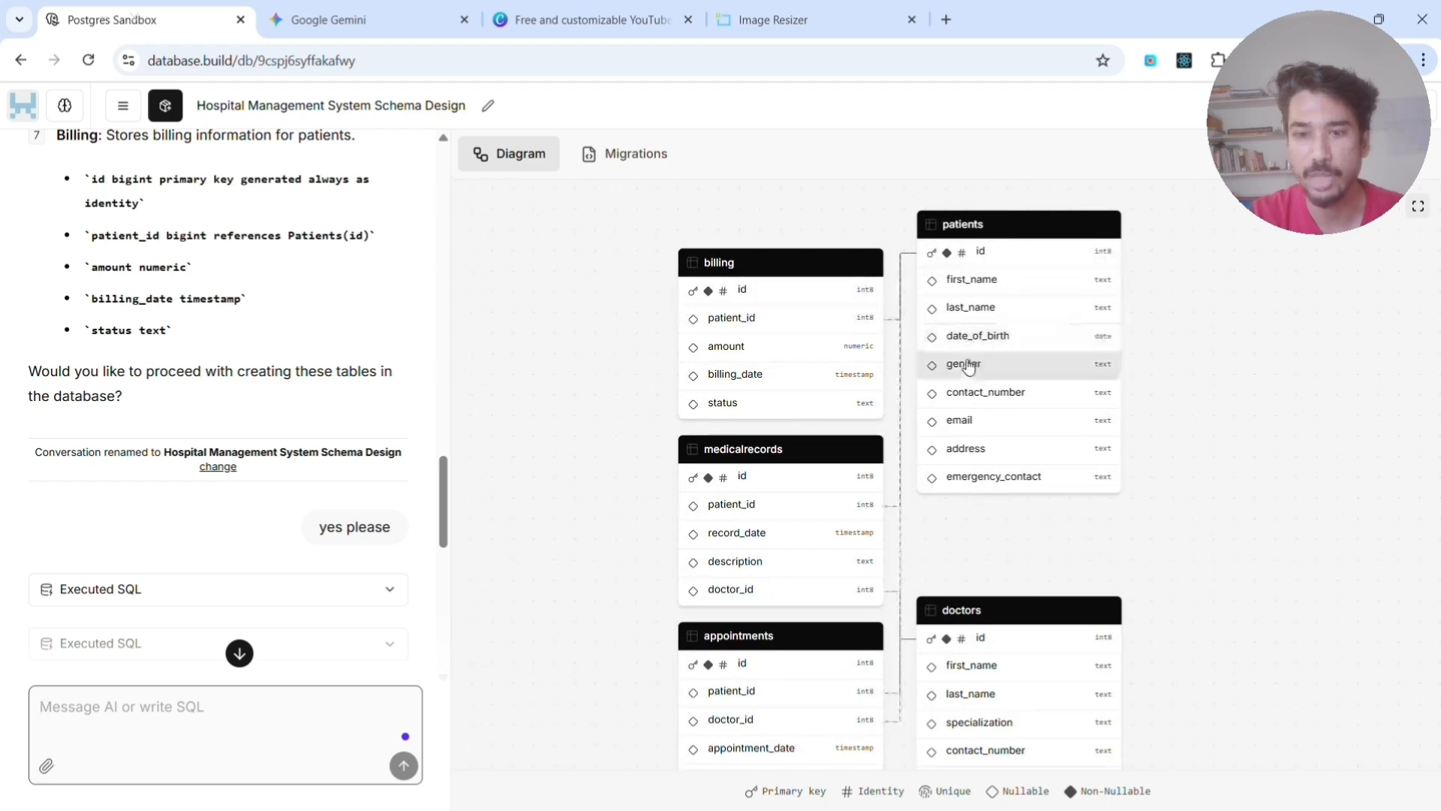
{"action": "left_click", "coordinate": [966, 423]}
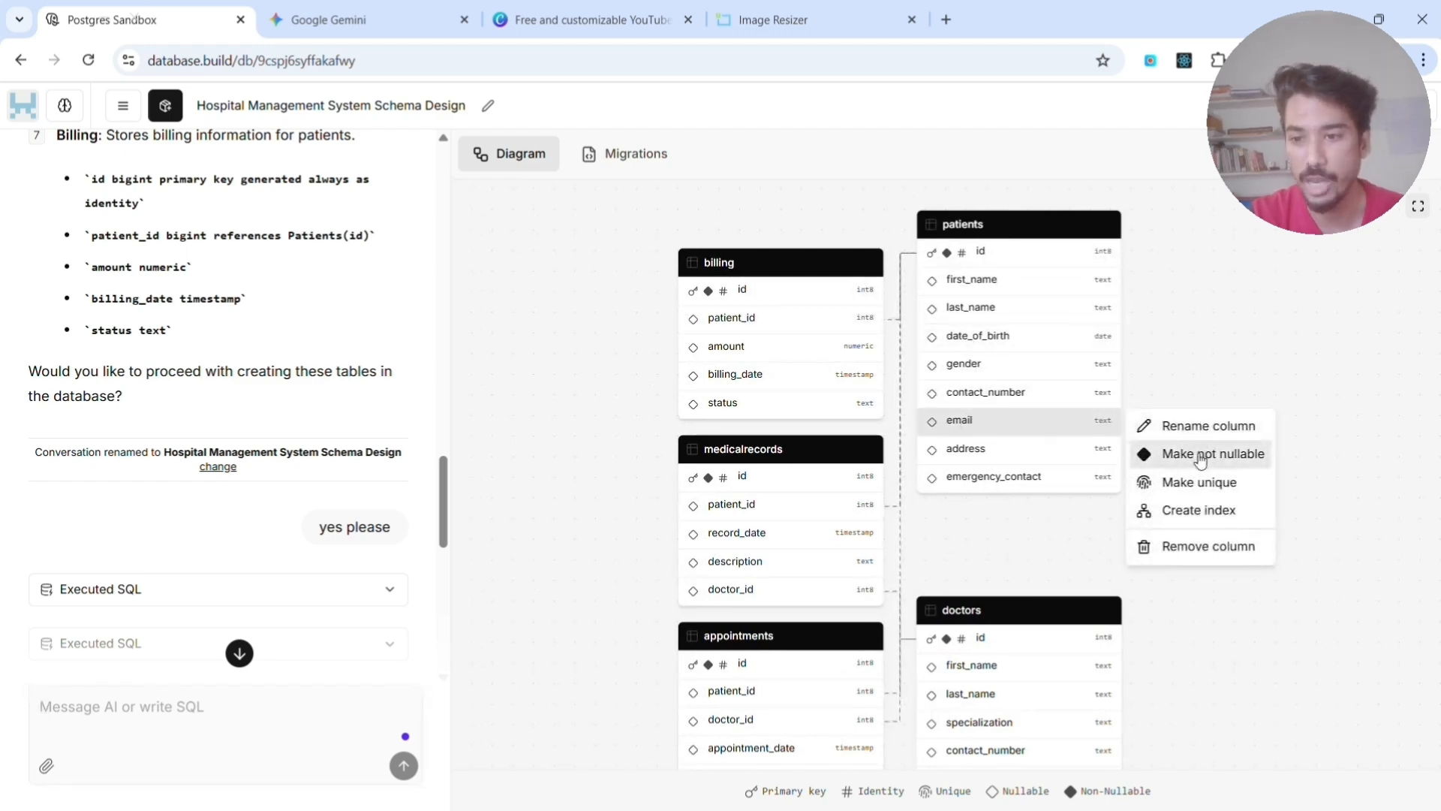
{"action": "left_click", "coordinate": [1200, 459]}
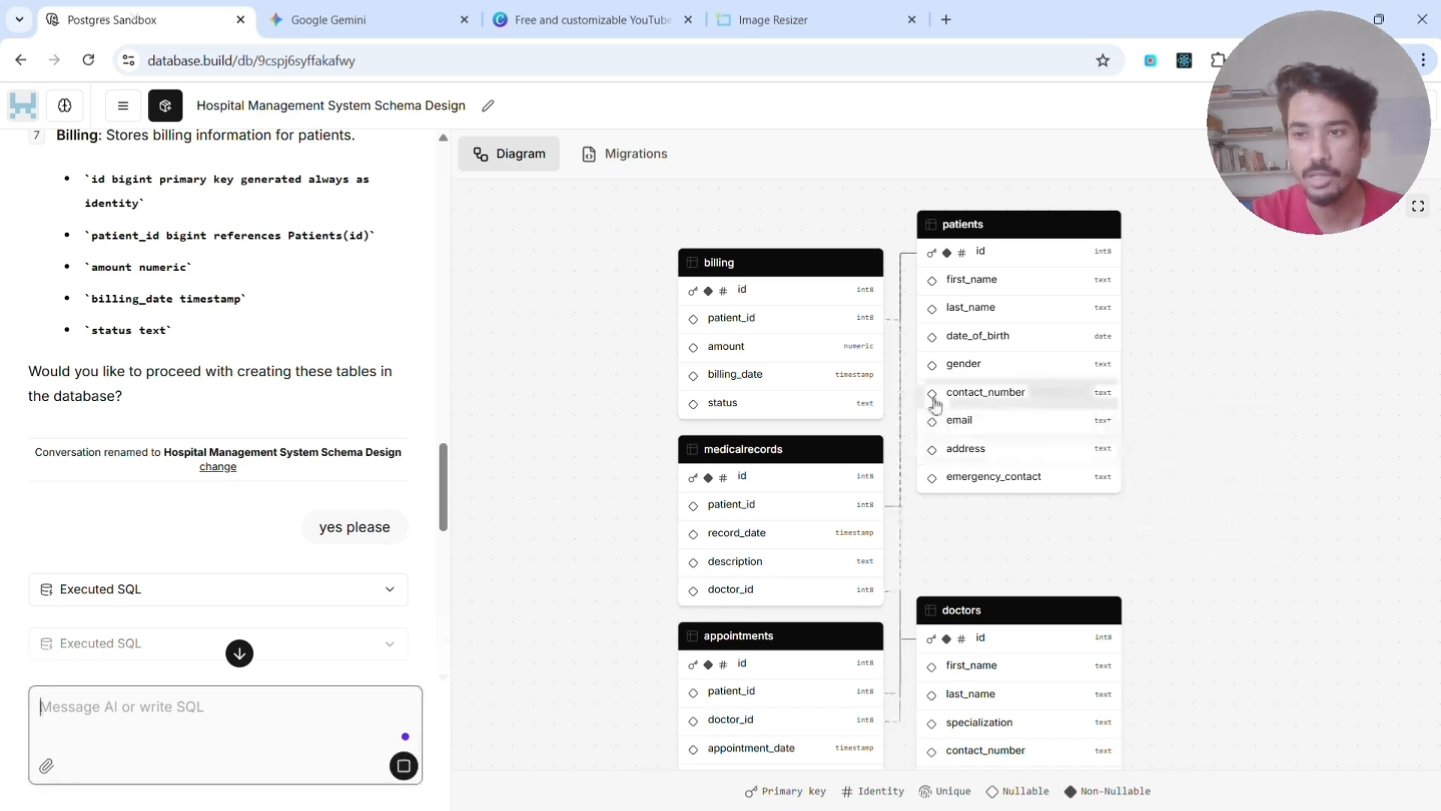
- Review the remaining tables in the diagram and expand the executed SQL that creates the doctors table
{"action": "scroll", "coordinate": [976, 429], "scroll_direction": "down", "scroll_amount": 2}
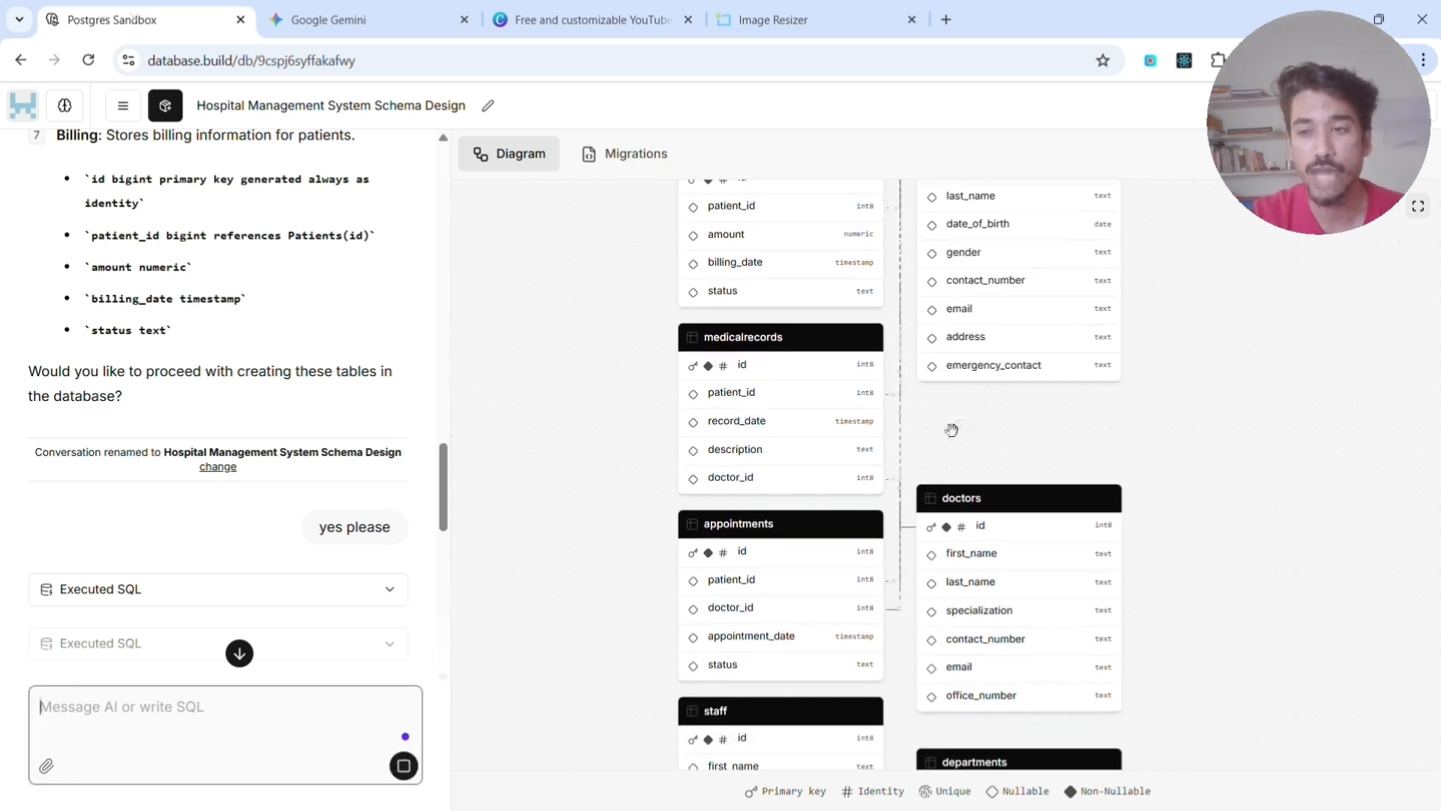
{"action": "scroll", "coordinate": [948, 418], "scroll_direction": "down", "scroll_amount": 2}
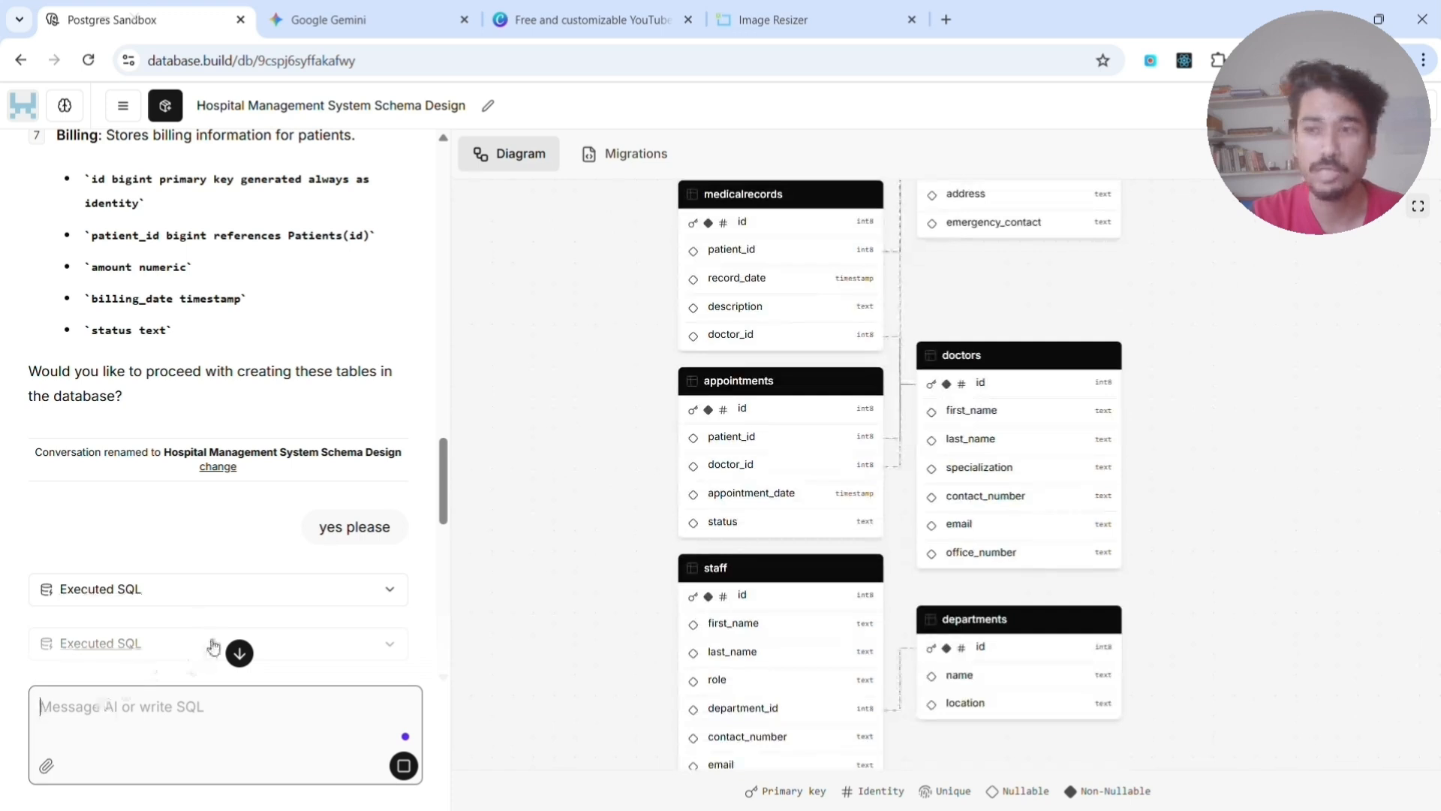
{"action": "scroll", "coordinate": [214, 647], "scroll_direction": "down", "scroll_amount": 1}
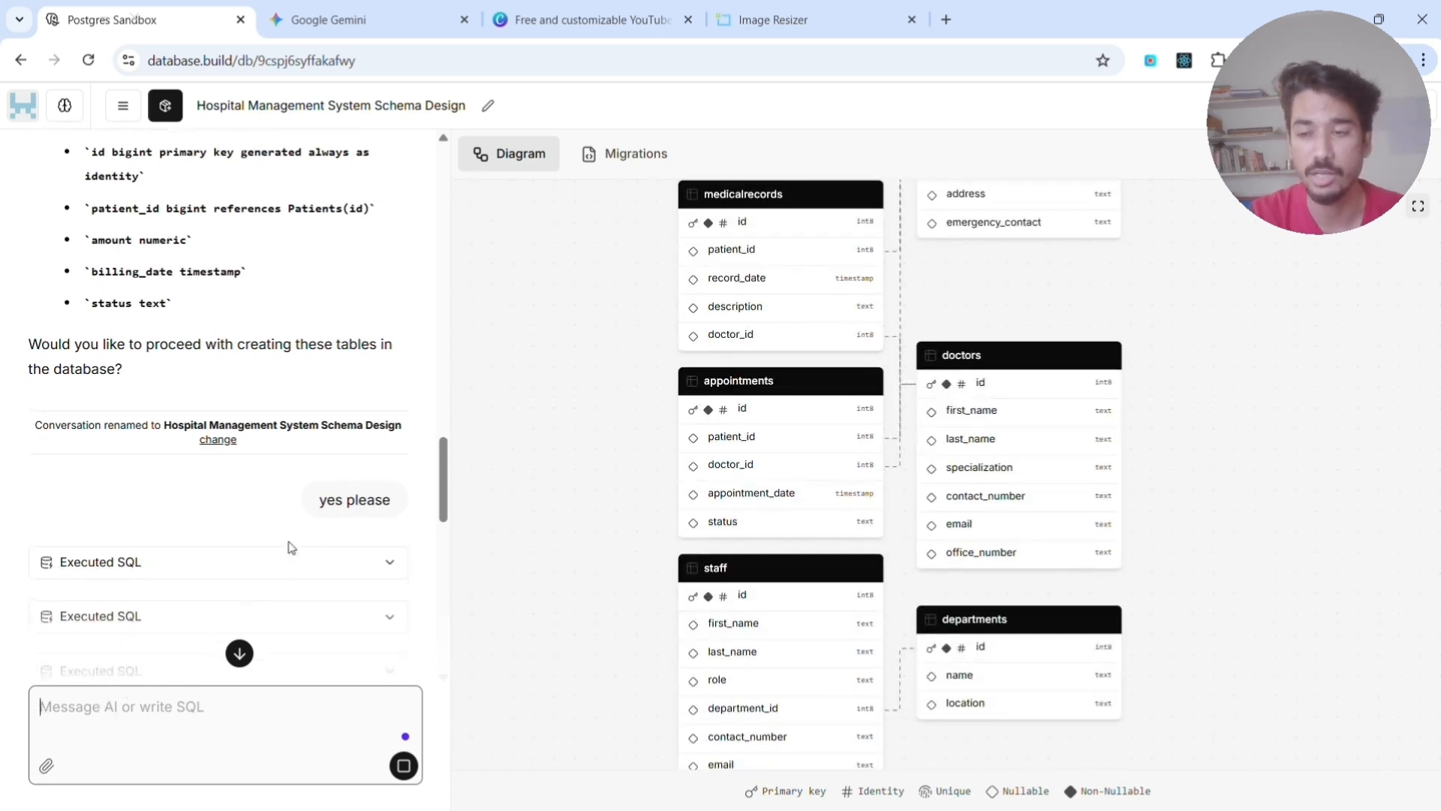
{"action": "scroll", "coordinate": [784, 535], "scroll_direction": "down", "scroll_amount": 2}
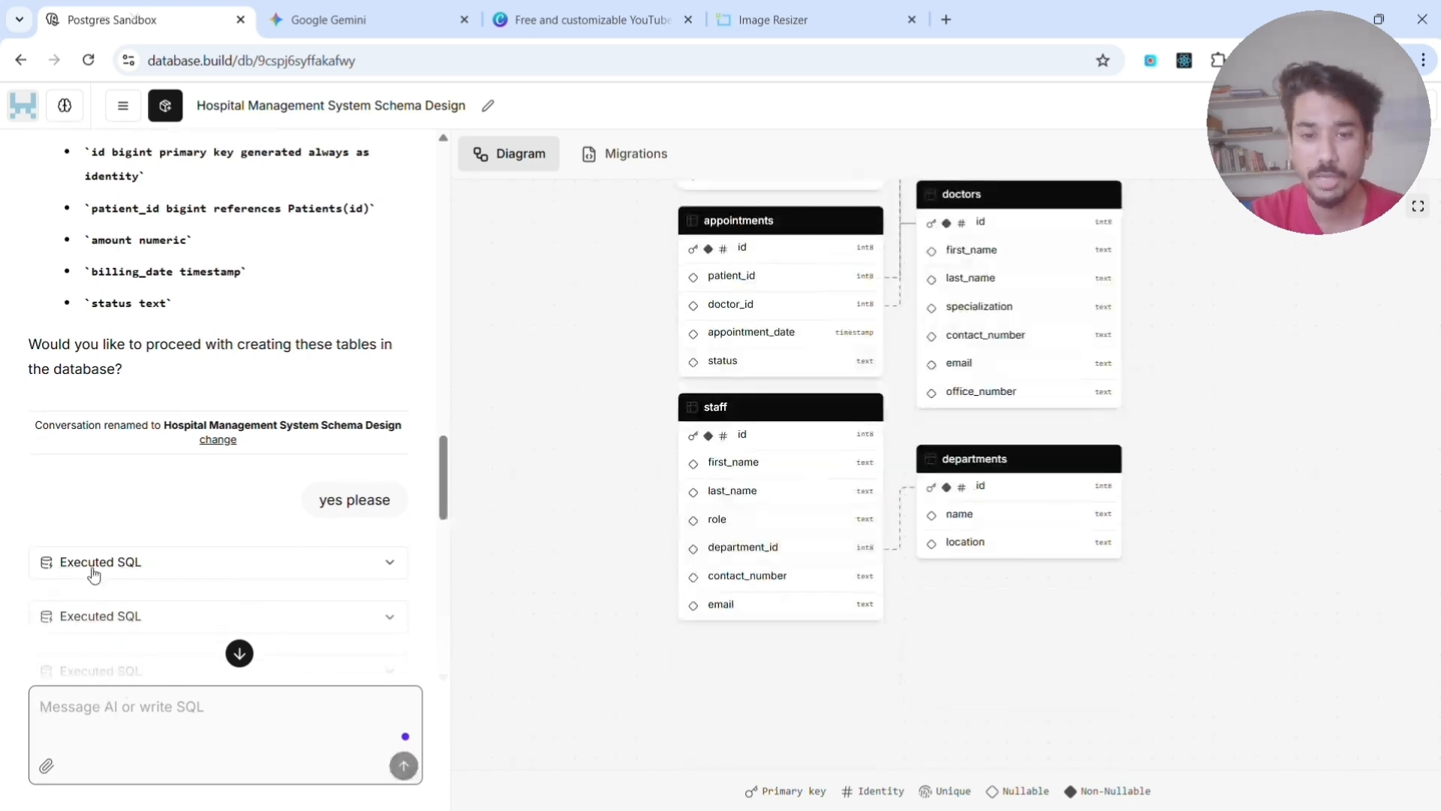
{"action": "left_click", "coordinate": [389, 616]}
{"action": "scroll", "coordinate": [169, 598], "scroll_direction": "down", "scroll_amount": 2}
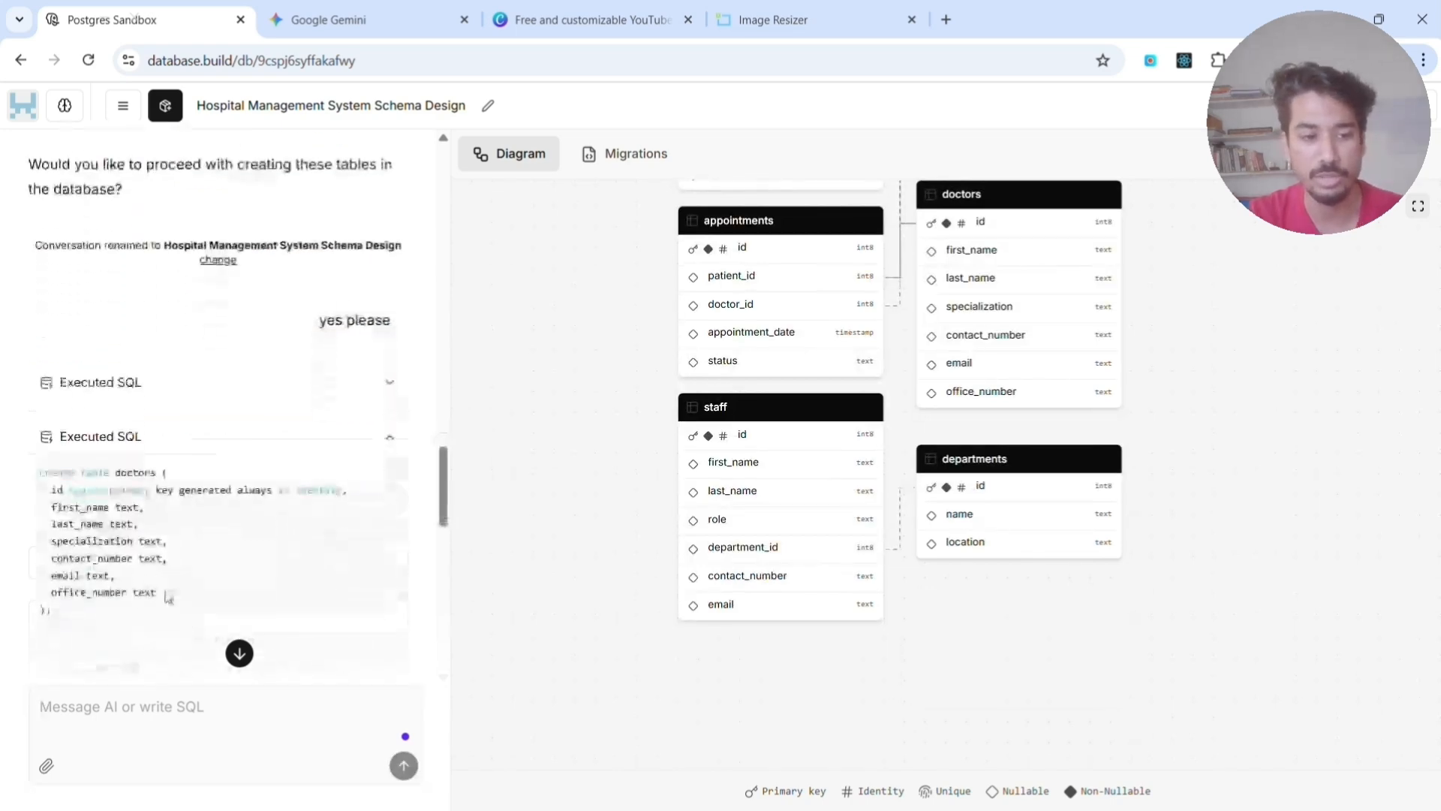
{"action": "scroll", "coordinate": [123, 538], "scroll_direction": "down", "scroll_amount": 10}
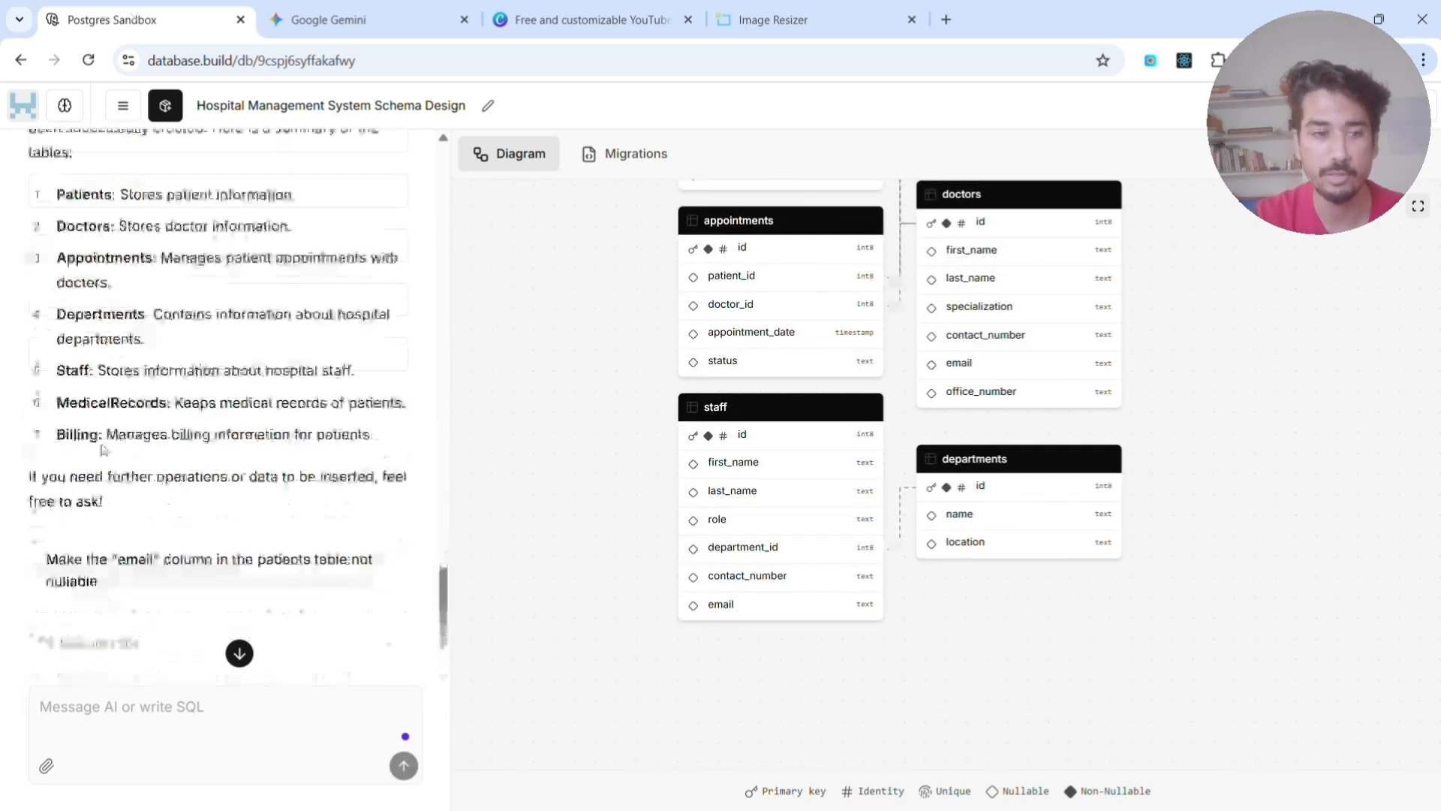
- Examine the AI's summary of the created tables and its reply about the patients table's email column
{"action": "scroll", "coordinate": [68, 286], "scroll_direction": "up", "scroll_amount": 1}
{"action": "left_click_drag", "start_coordinate": [66, 173], "coordinate": [299, 215]}
{"action": "scroll", "coordinate": [132, 328], "scroll_direction": "down", "scroll_amount": 3}
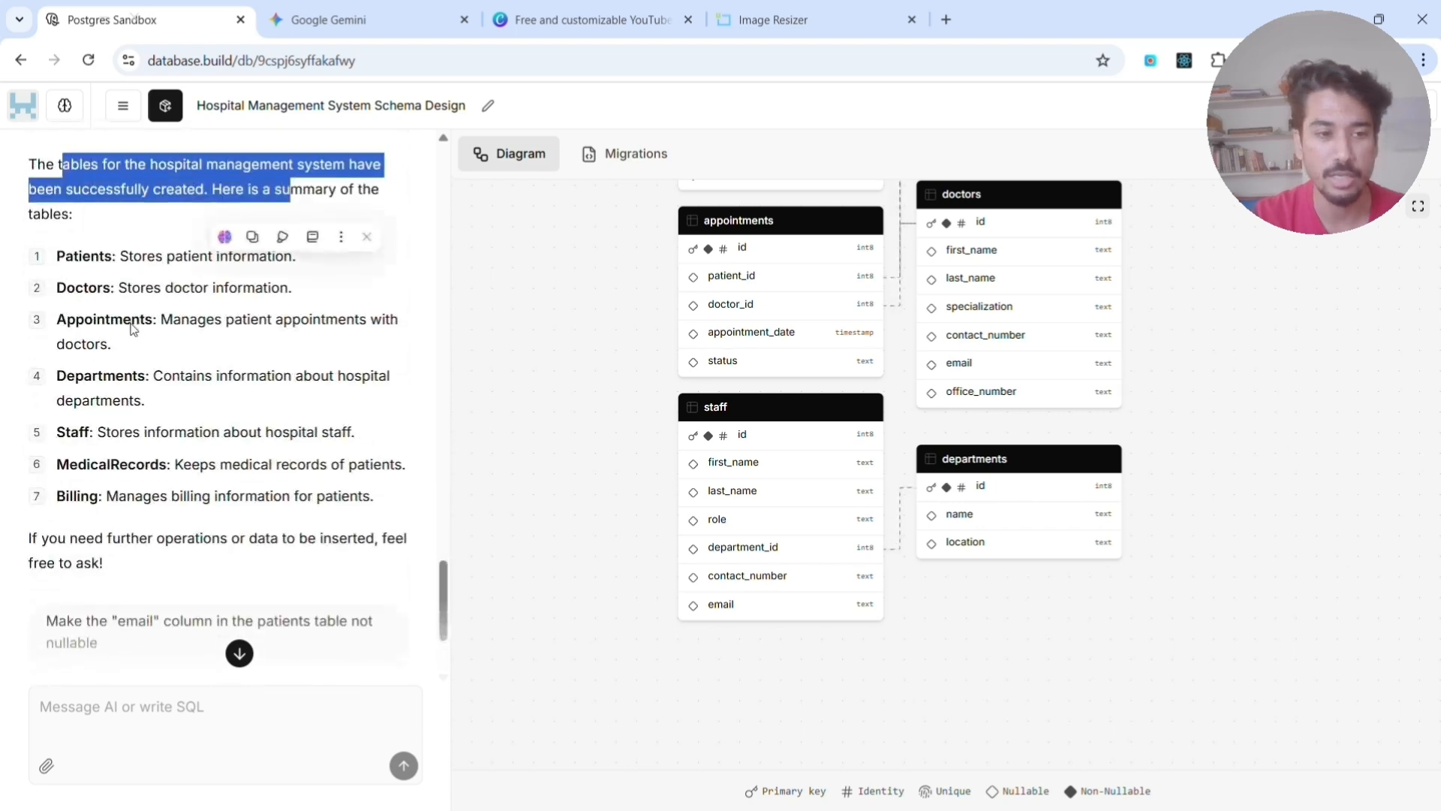
{"action": "scroll", "coordinate": [51, 338], "scroll_direction": "up", "scroll_amount": 3}
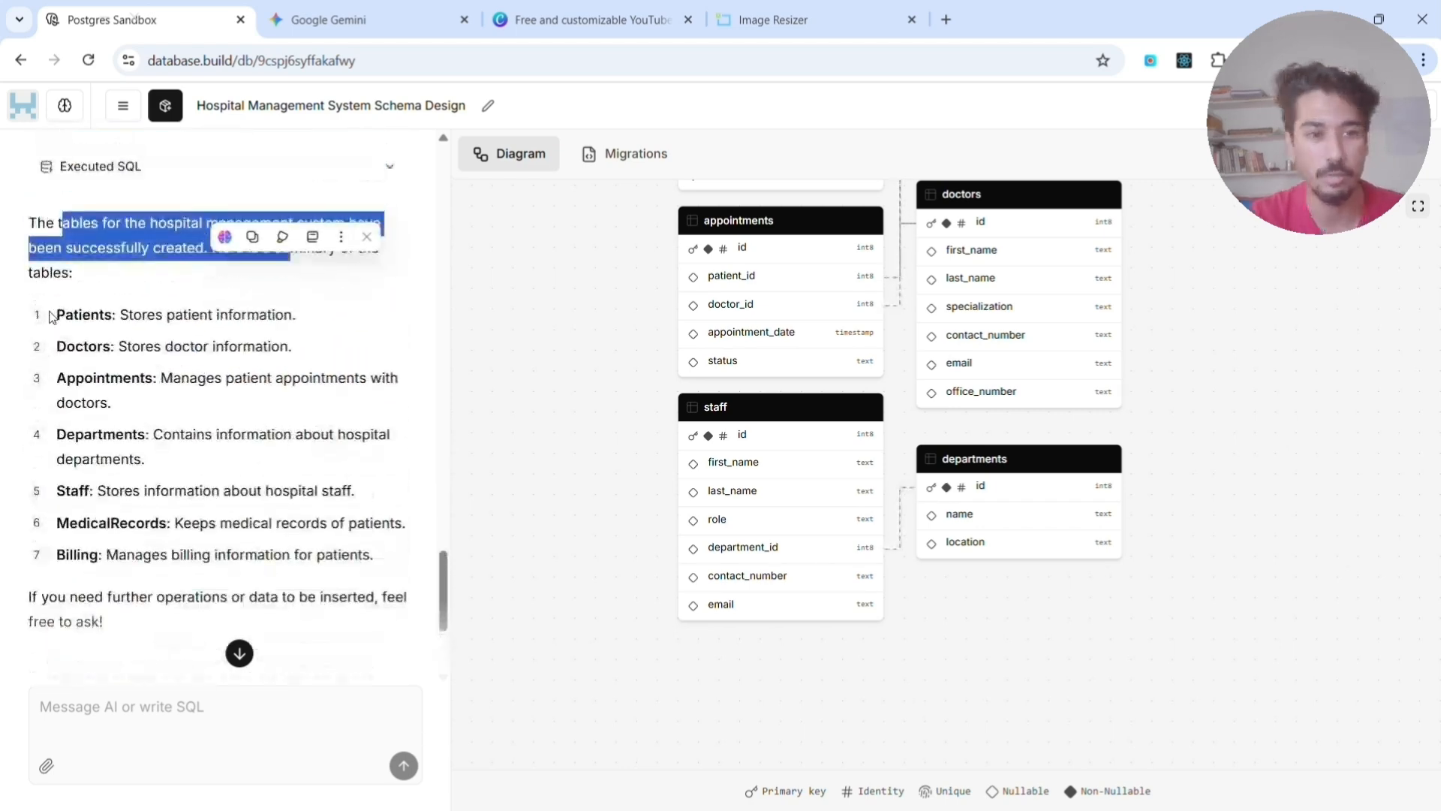
{"action": "left_click_drag", "start_coordinate": [51, 315], "coordinate": [424, 554]}
{"action": "scroll", "coordinate": [424, 554], "scroll_direction": "down", "scroll_amount": 3}
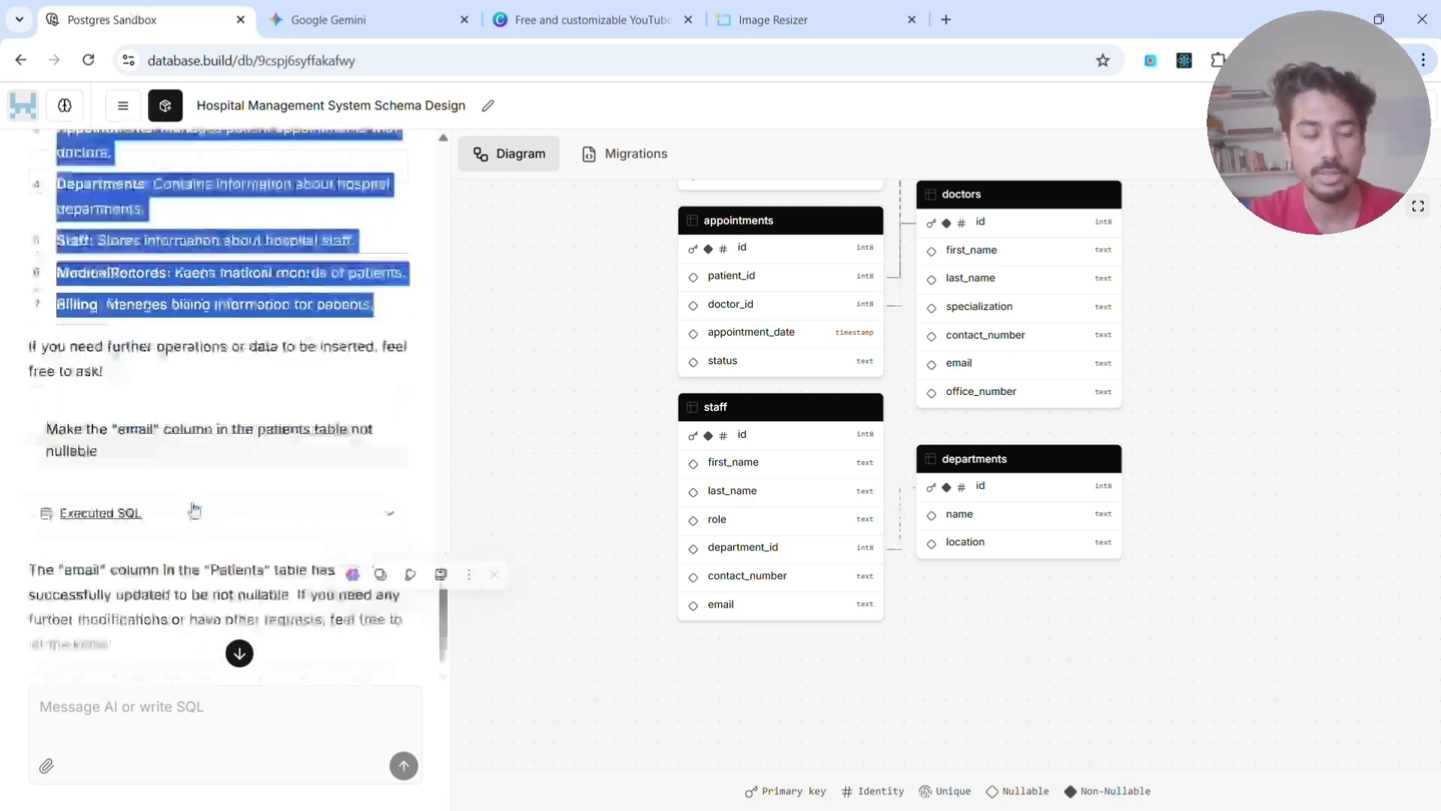
{"action": "left_click", "coordinate": [149, 611]}
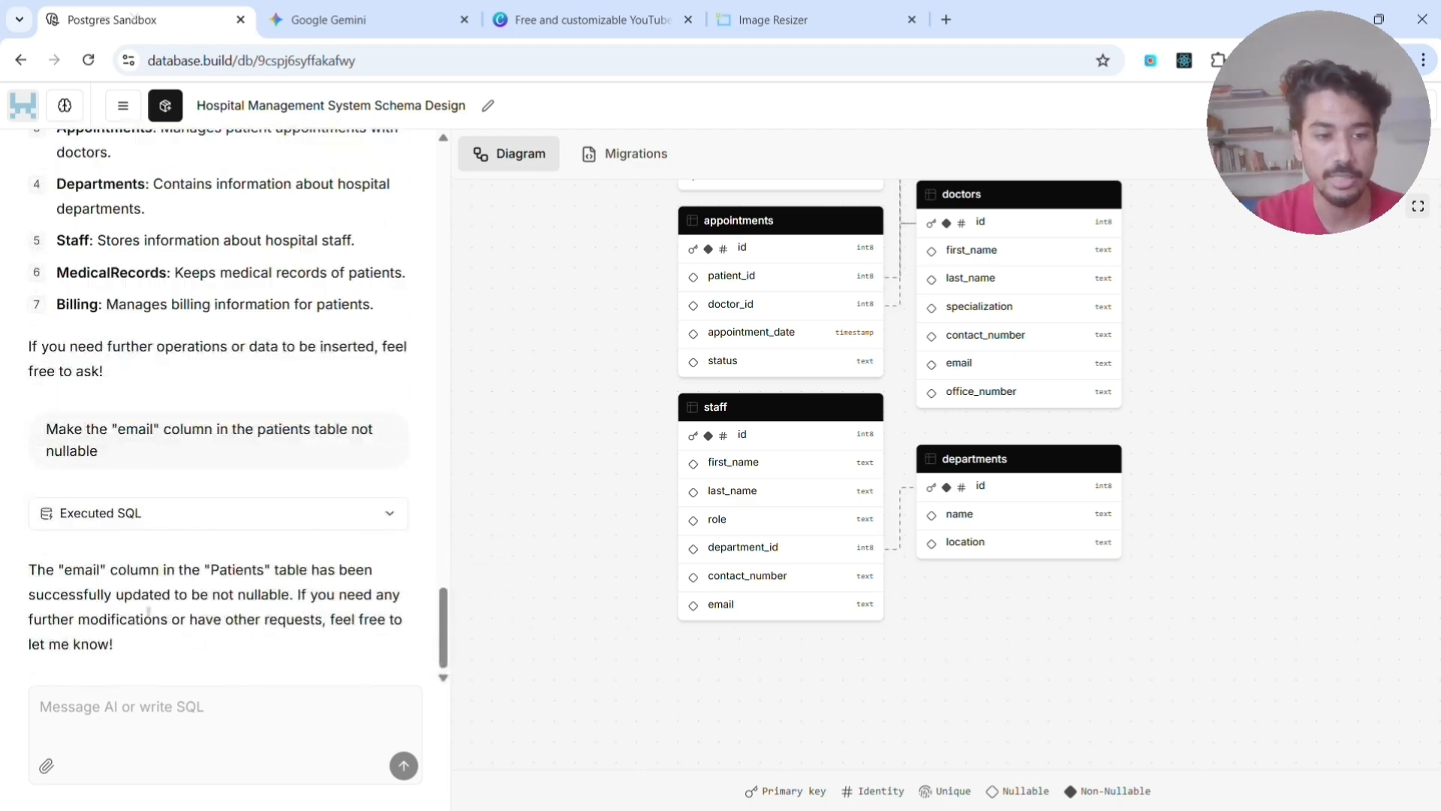
{"action": "left_click_drag", "start_coordinate": [37, 569], "coordinate": [290, 593]}
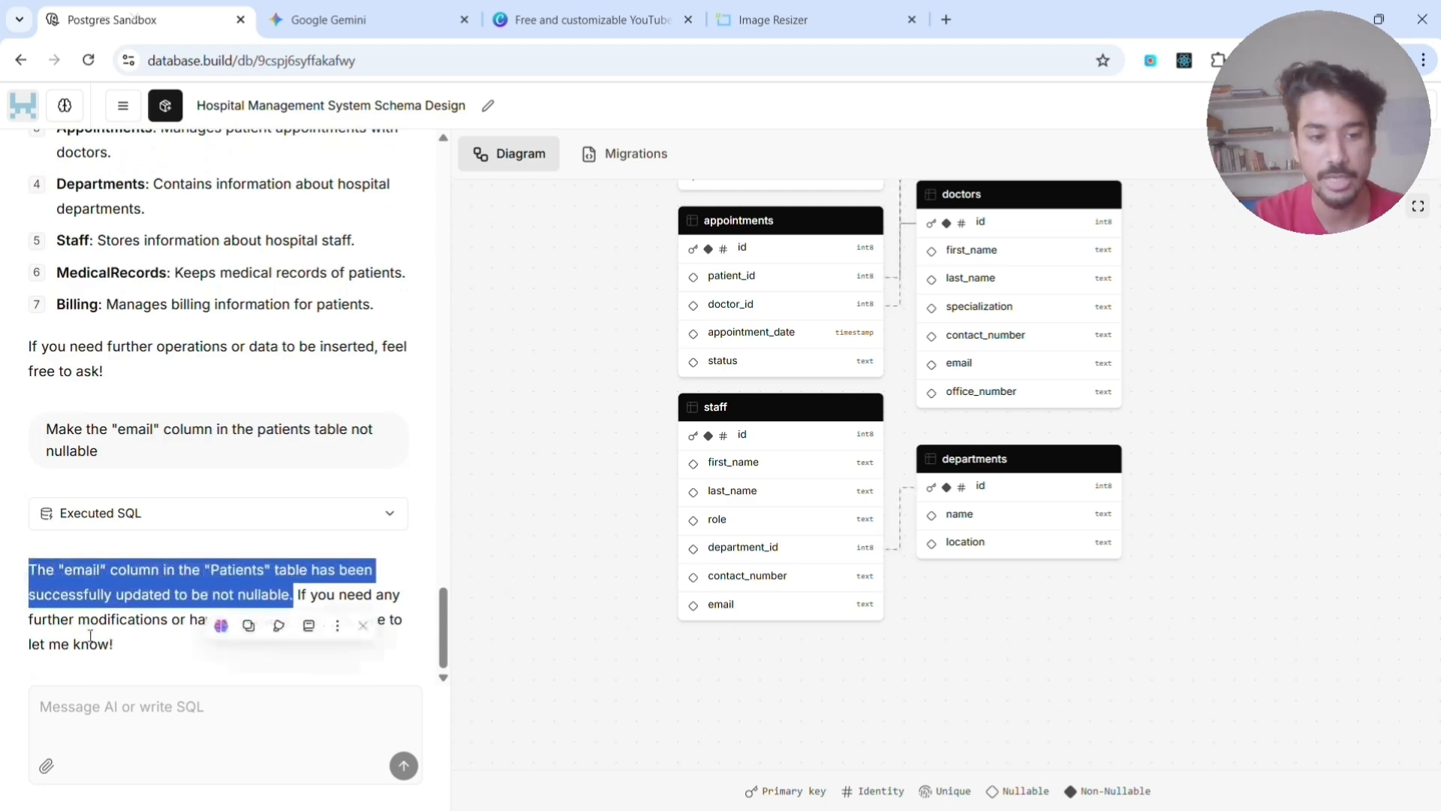
- Examine the generated migration SQL from beginning to end, and return to the schema diagram to look over the tables
{"action": "left_click", "coordinate": [614, 153]}
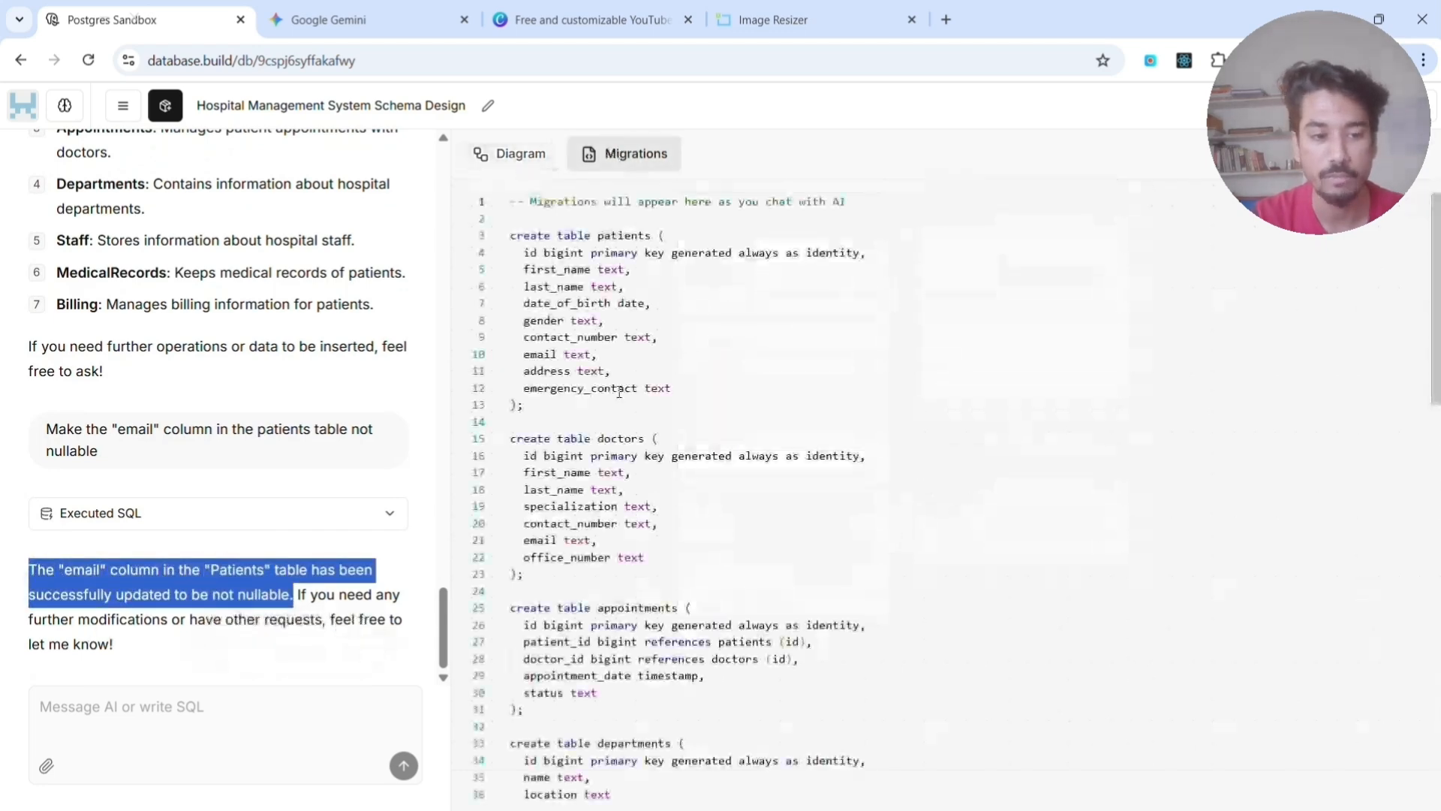
{"action": "scroll", "coordinate": [596, 356], "scroll_direction": "down", "scroll_amount": 3}
{"action": "scroll", "coordinate": [595, 356], "scroll_direction": "down", "scroll_amount": 10}
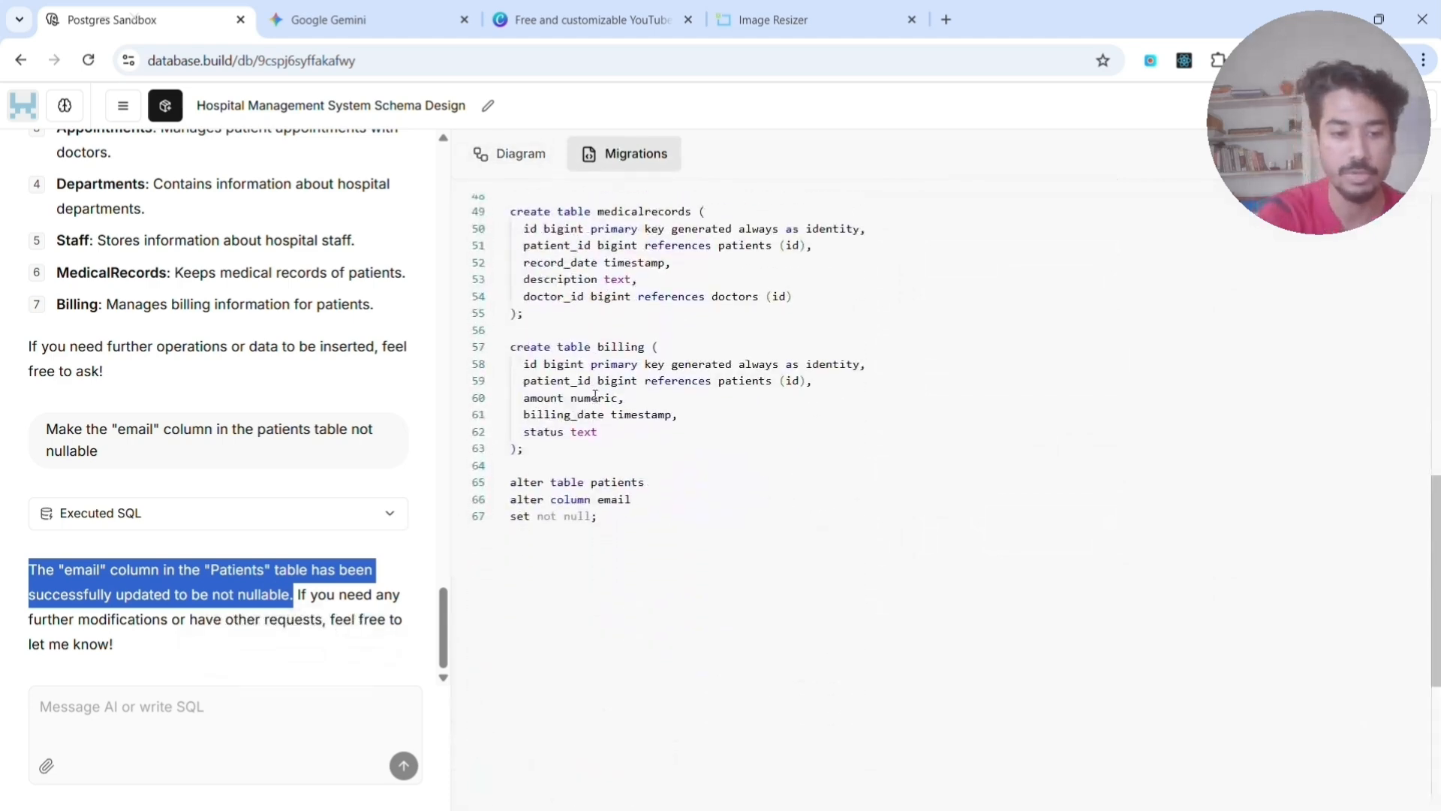
{"action": "scroll", "coordinate": [595, 394], "scroll_direction": "up", "scroll_amount": 10}
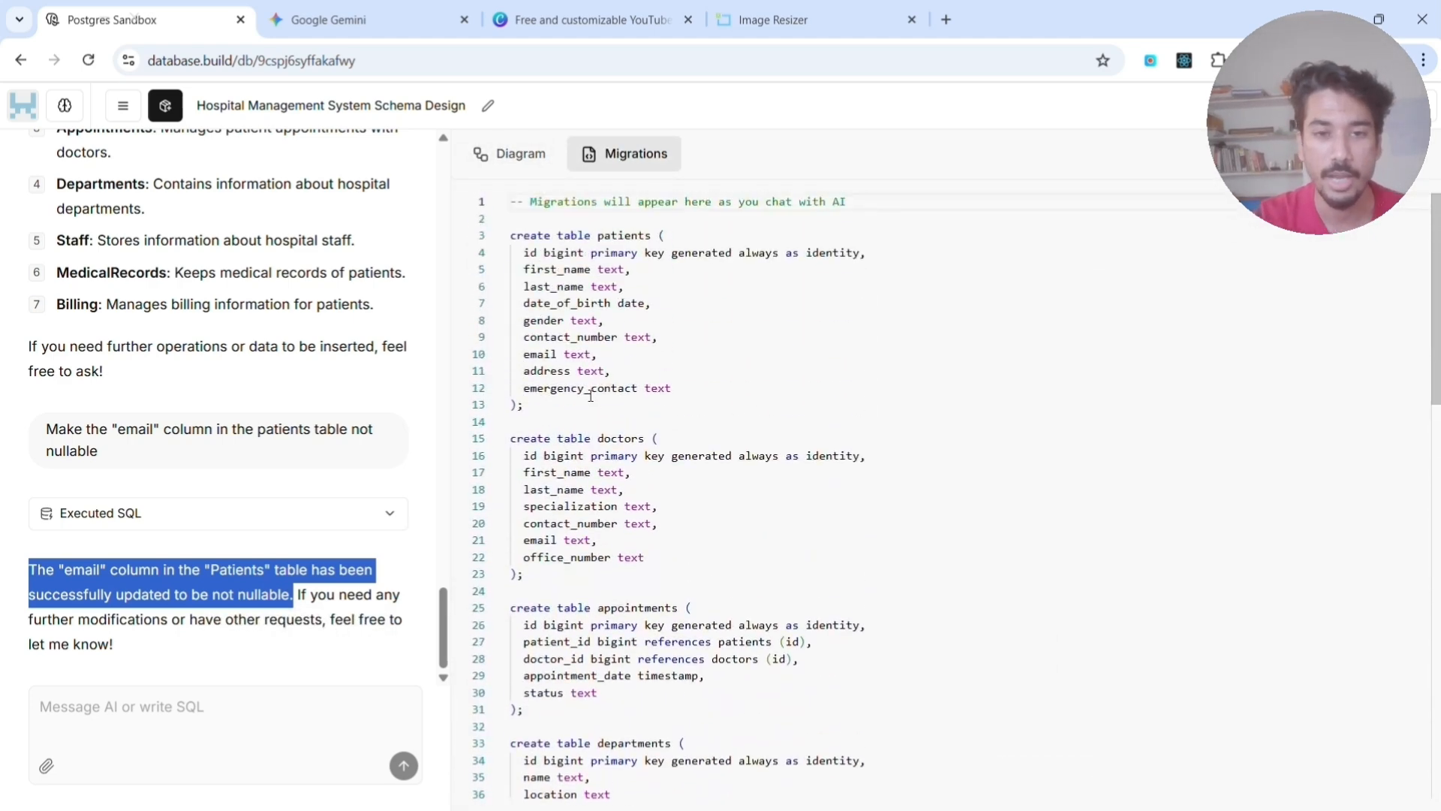
{"action": "left_click", "coordinate": [515, 153]}
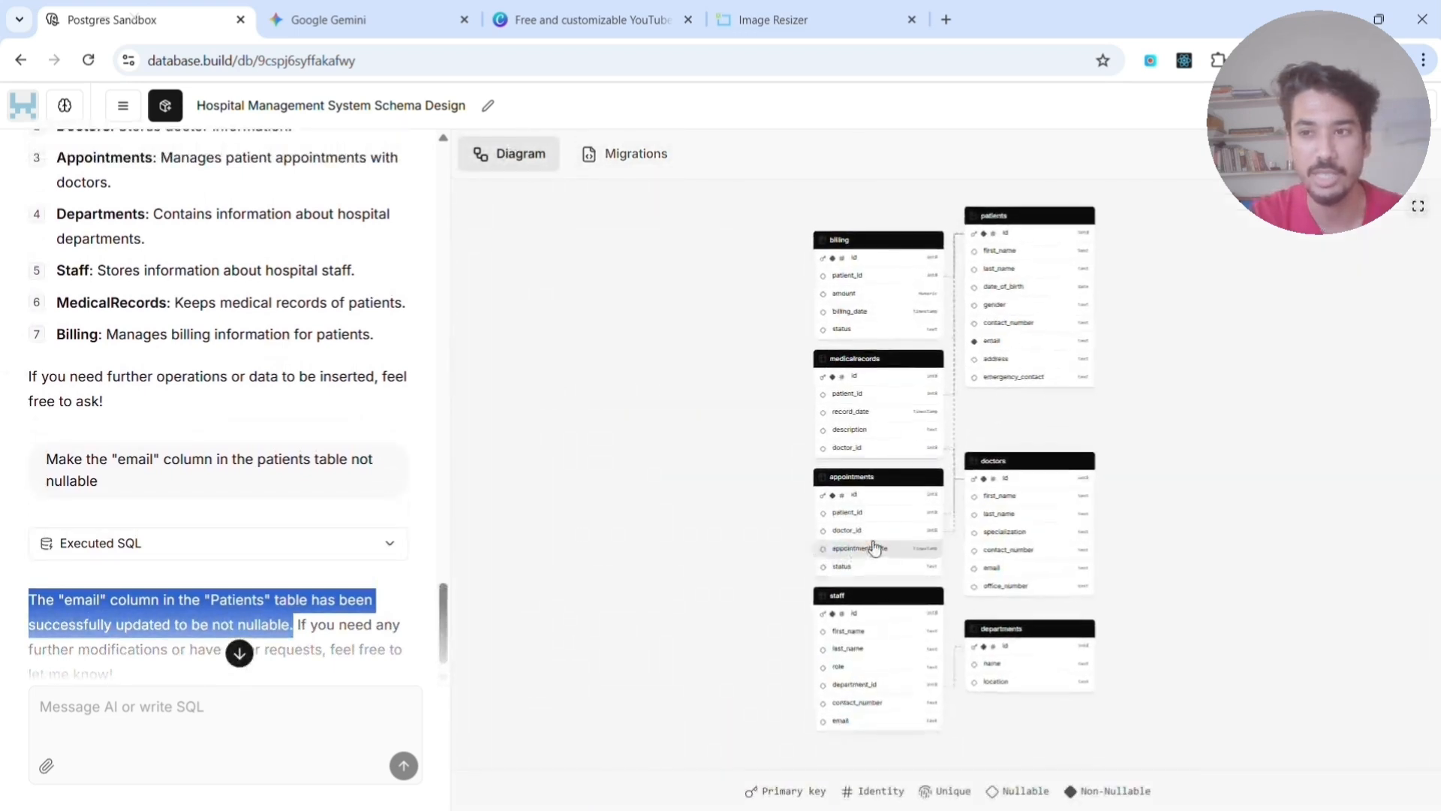
{"action": "scroll", "coordinate": [874, 548], "scroll_direction": "up", "scroll_amount": 3}
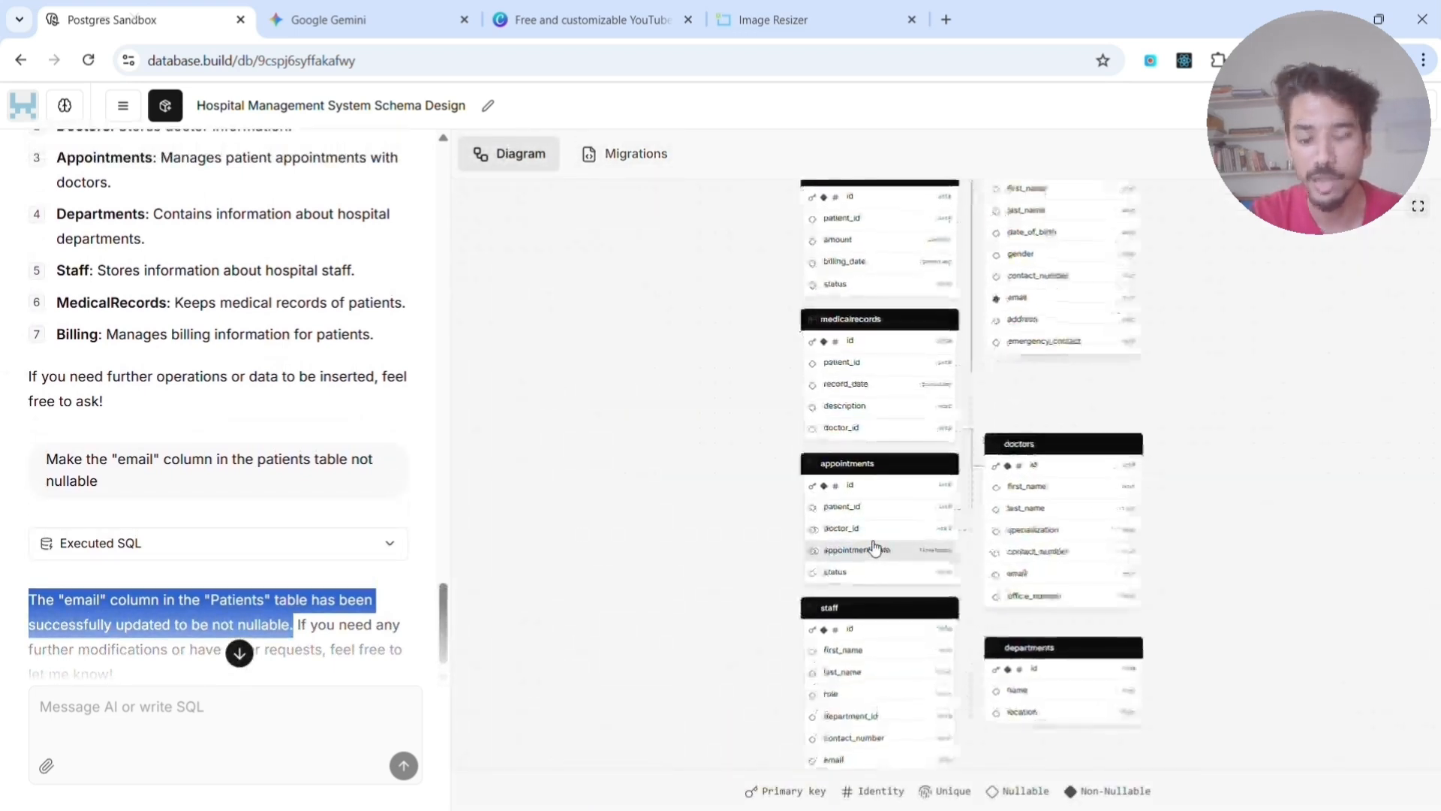
{"action": "scroll", "coordinate": [909, 455], "scroll_direction": "down", "scroll_amount": 5}
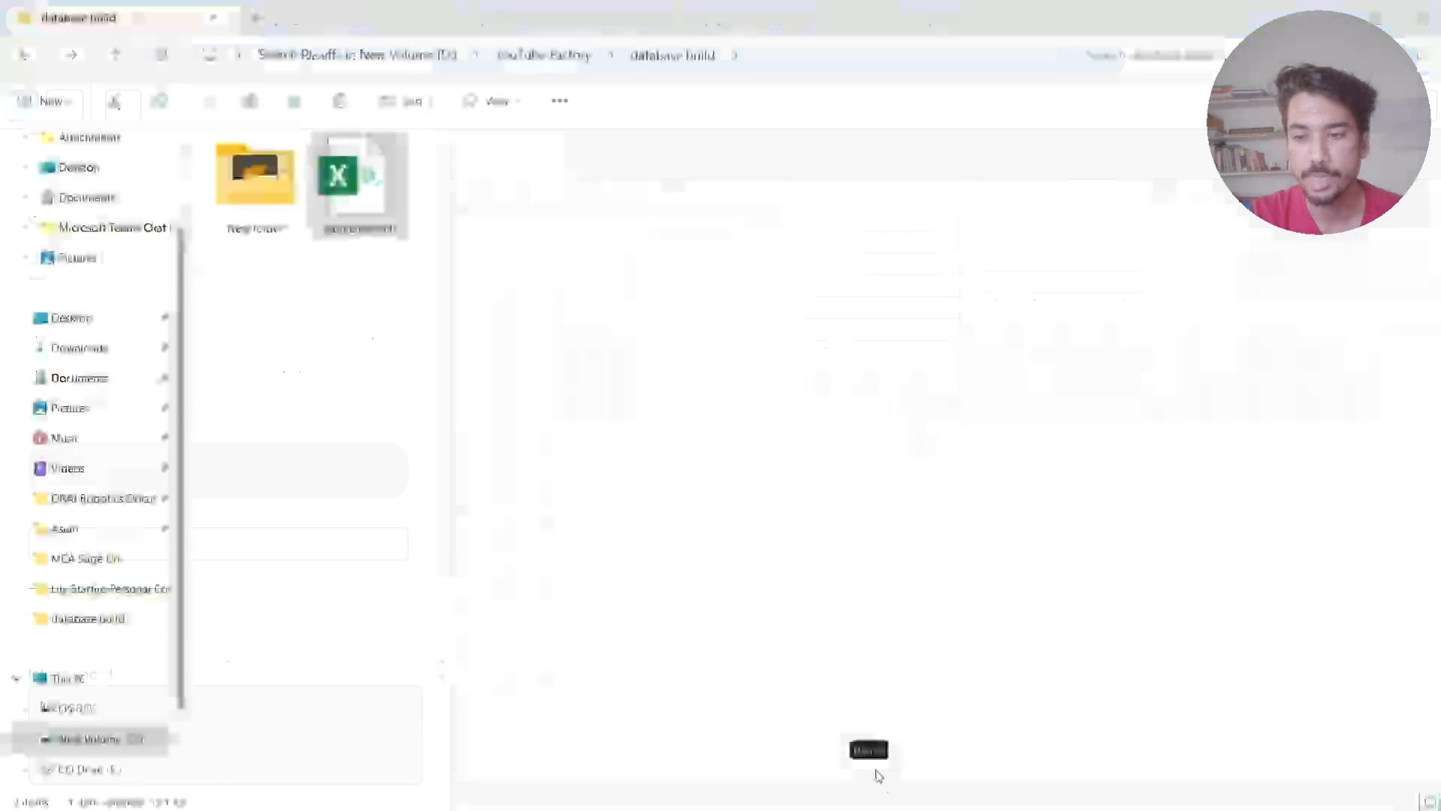
- Import the "indore district" CSV file from the database.build folder in File Explorer into the hospital database's AI chat
{"action": "left_click", "coordinate": [354, 197]}
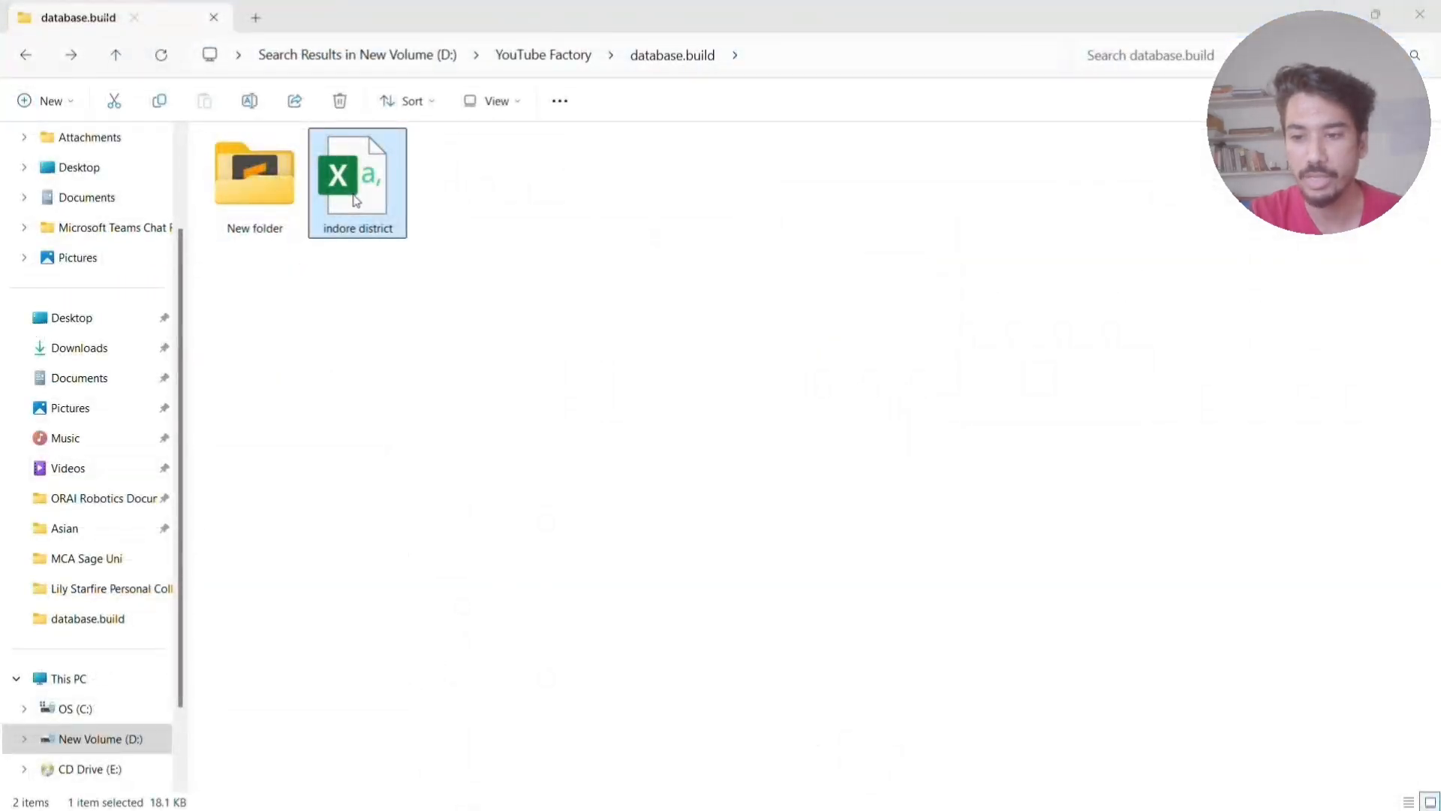
{"action": "left_click_drag", "start_coordinate": [355, 196], "coordinate": [180, 677]}
{"action": "key", "text": "alt+Tab"}
{"action": "key", "text": "alt+Tab"}
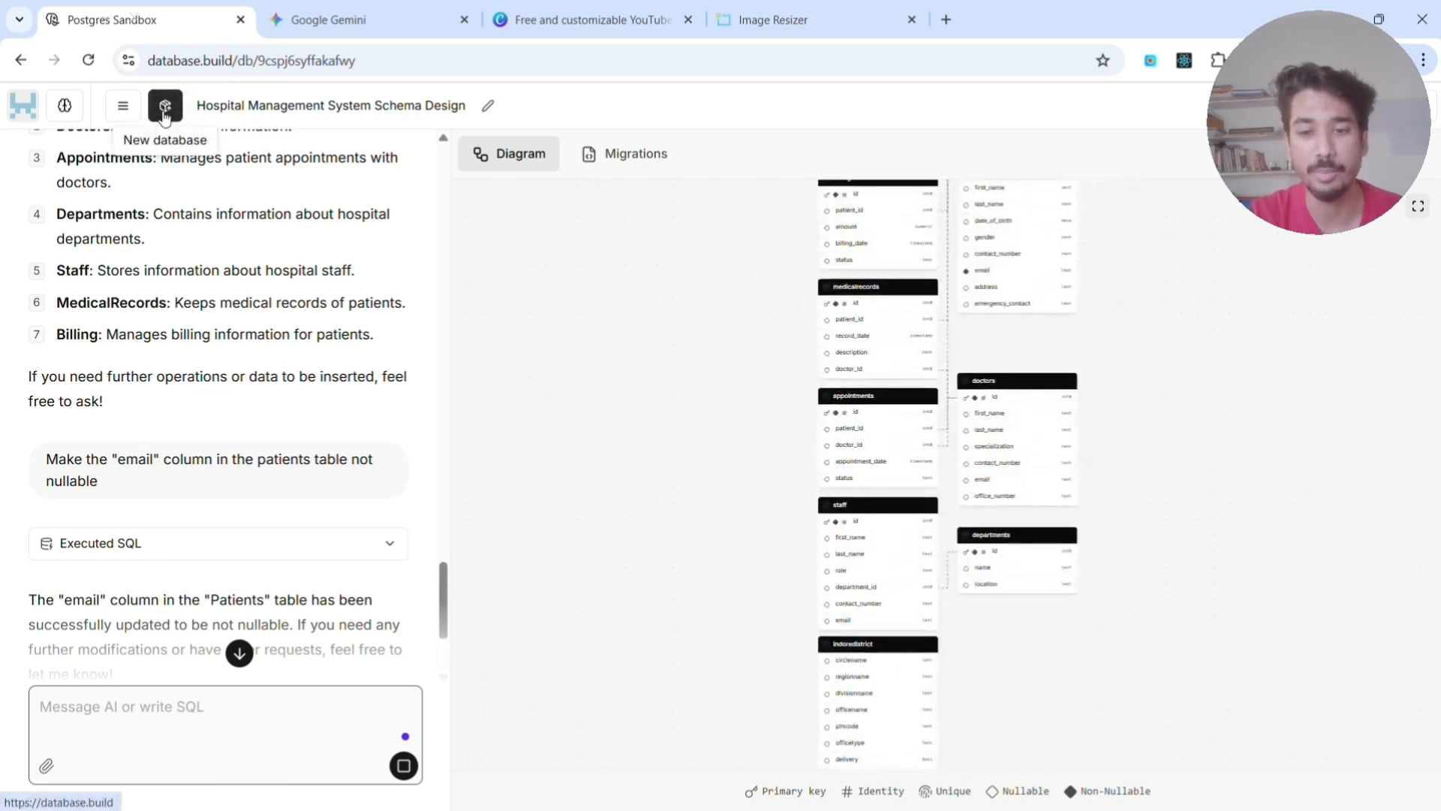
- Look over the imported indoredistrict table in the schema diagram and start a new database
{"action": "scroll", "coordinate": [862, 505], "scroll_direction": "down", "scroll_amount": 3}
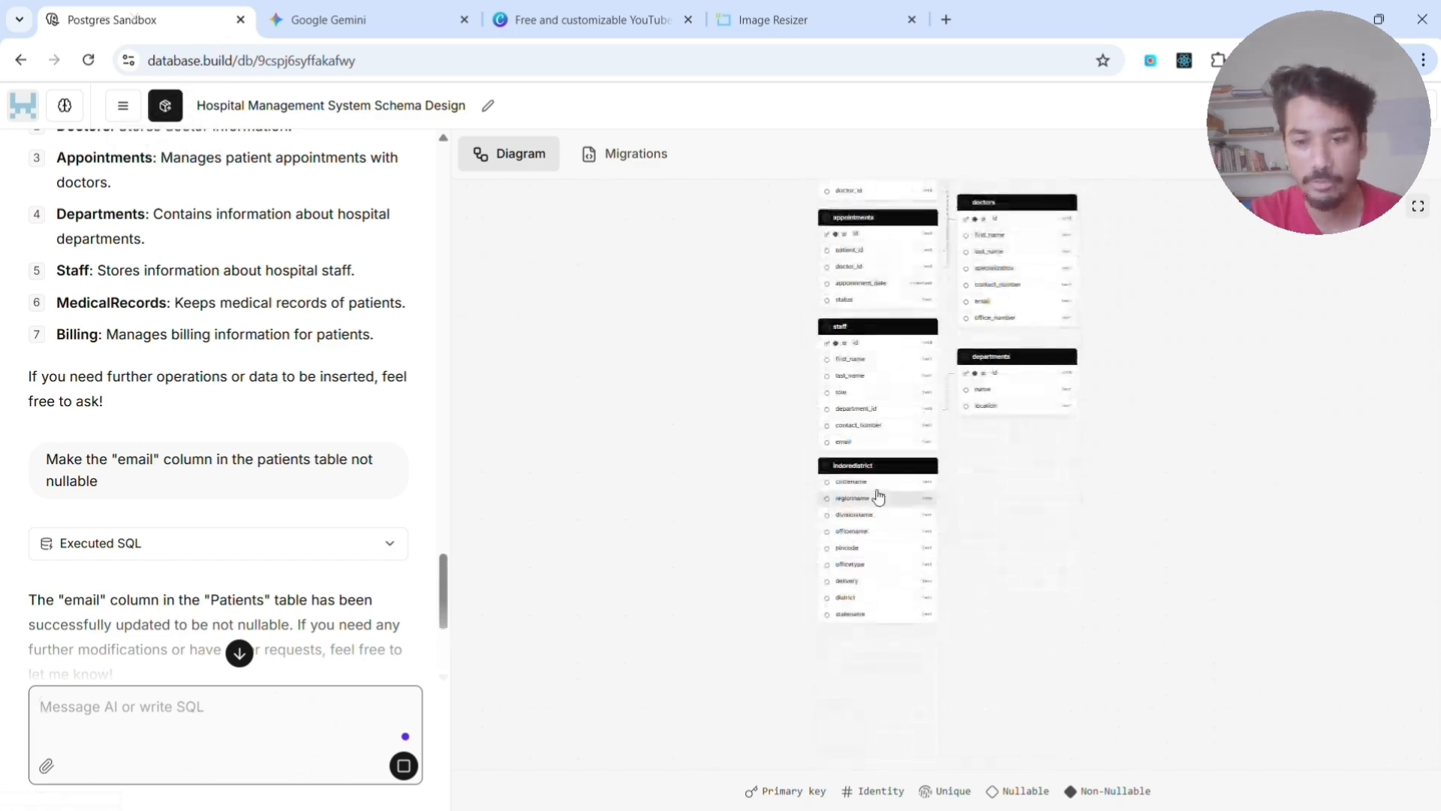
{"action": "left_click", "coordinate": [157, 111]}
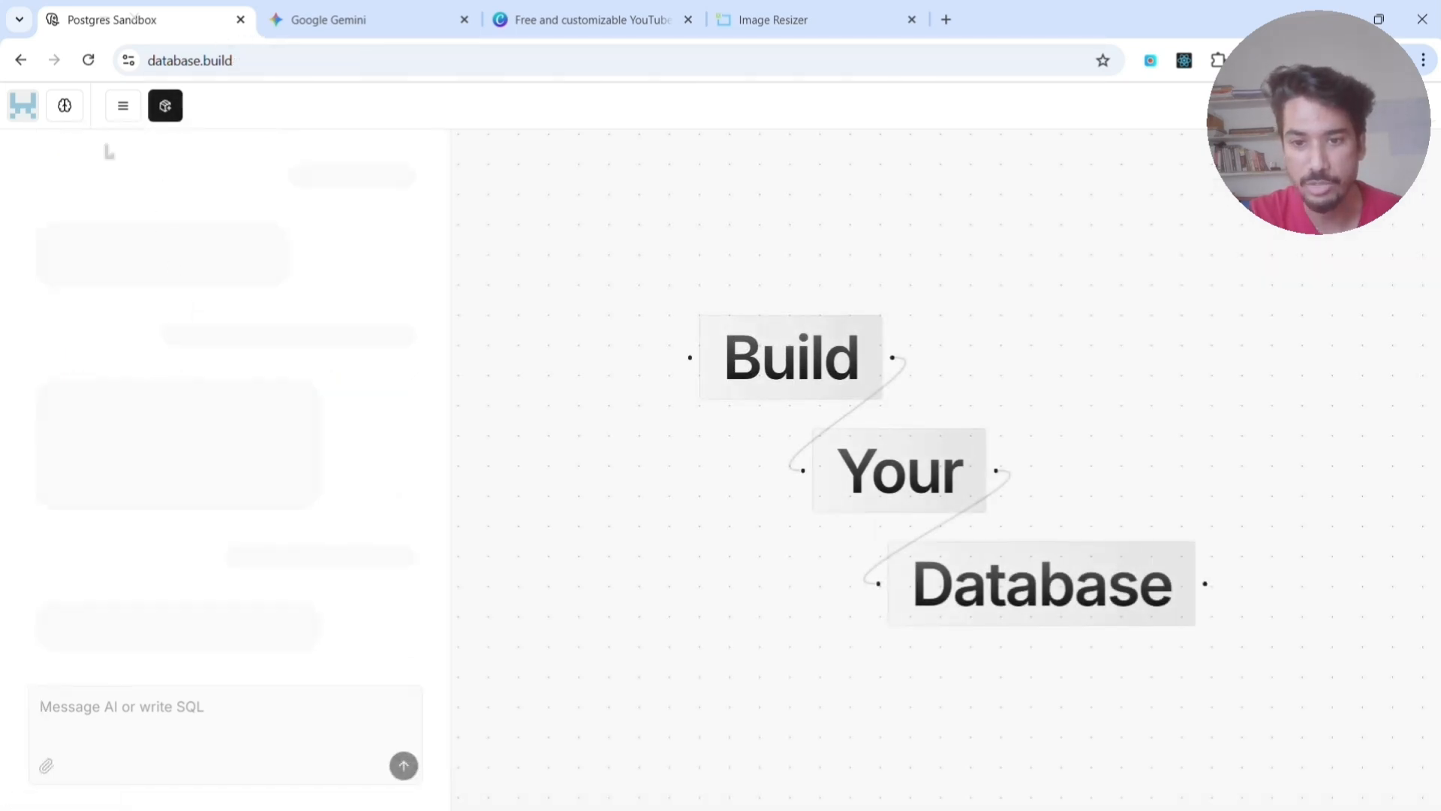
{"action": "left_click", "coordinate": [114, 713]}
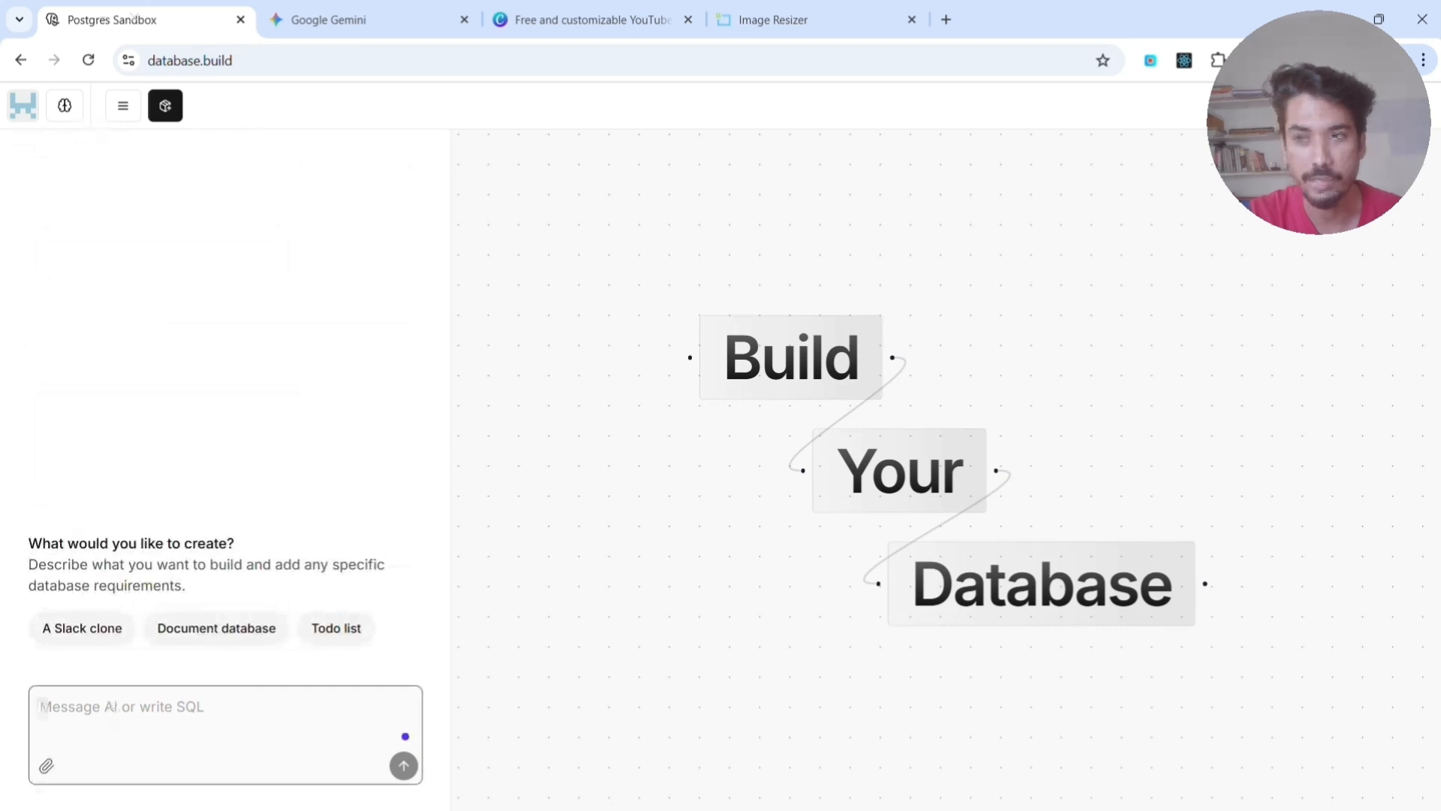
- Try to drop the "indore district" CSV file from File Explorer into the new database's AI chat
{"action": "key", "text": "alt+Tab"}
{"action": "key", "text": "alt+Tab"}
{"action": "left_click_drag", "start_coordinate": [357, 226], "coordinate": [135, 731]}
{"action": "key", "text": "alt+Tab"}
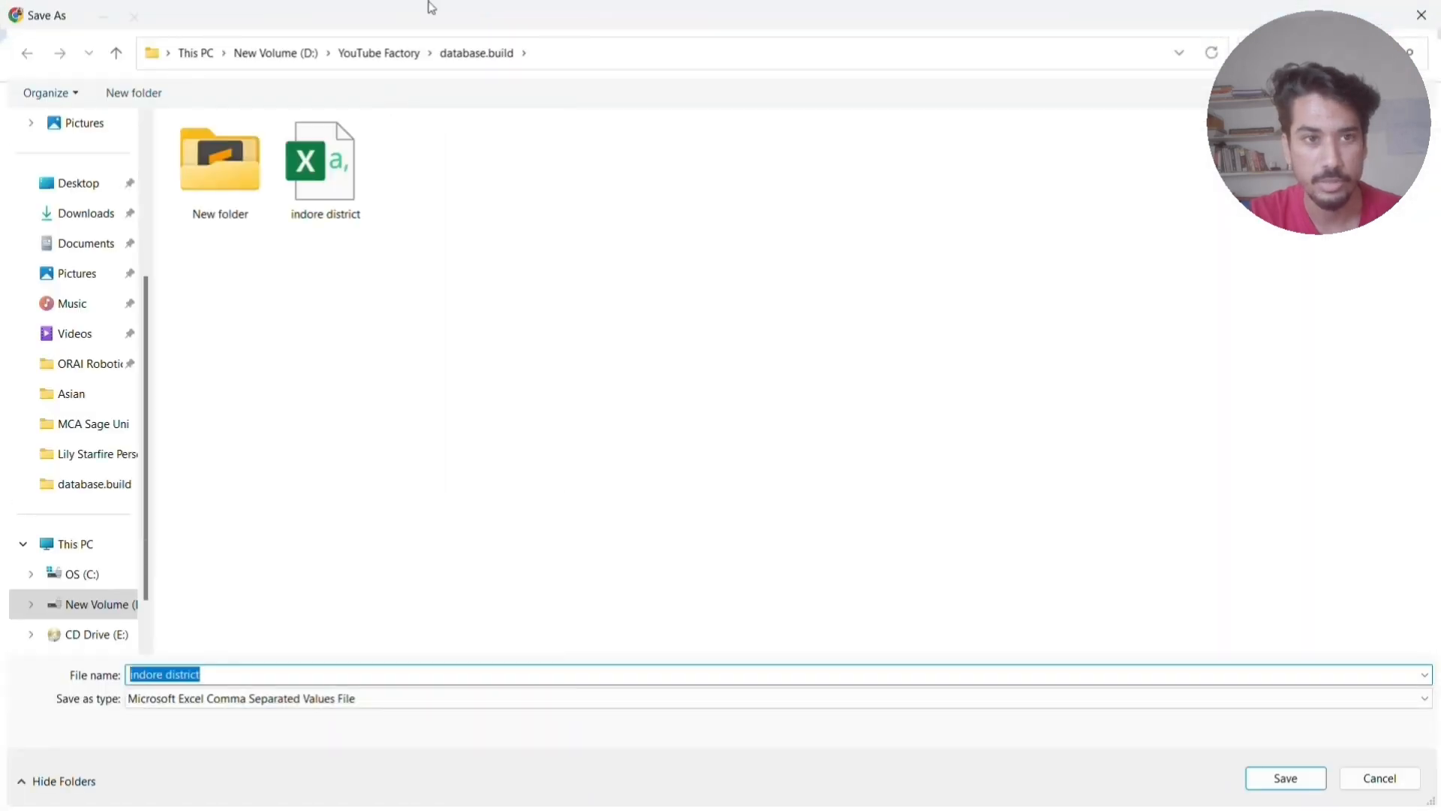
{"action": "left_click", "coordinate": [1421, 15]}
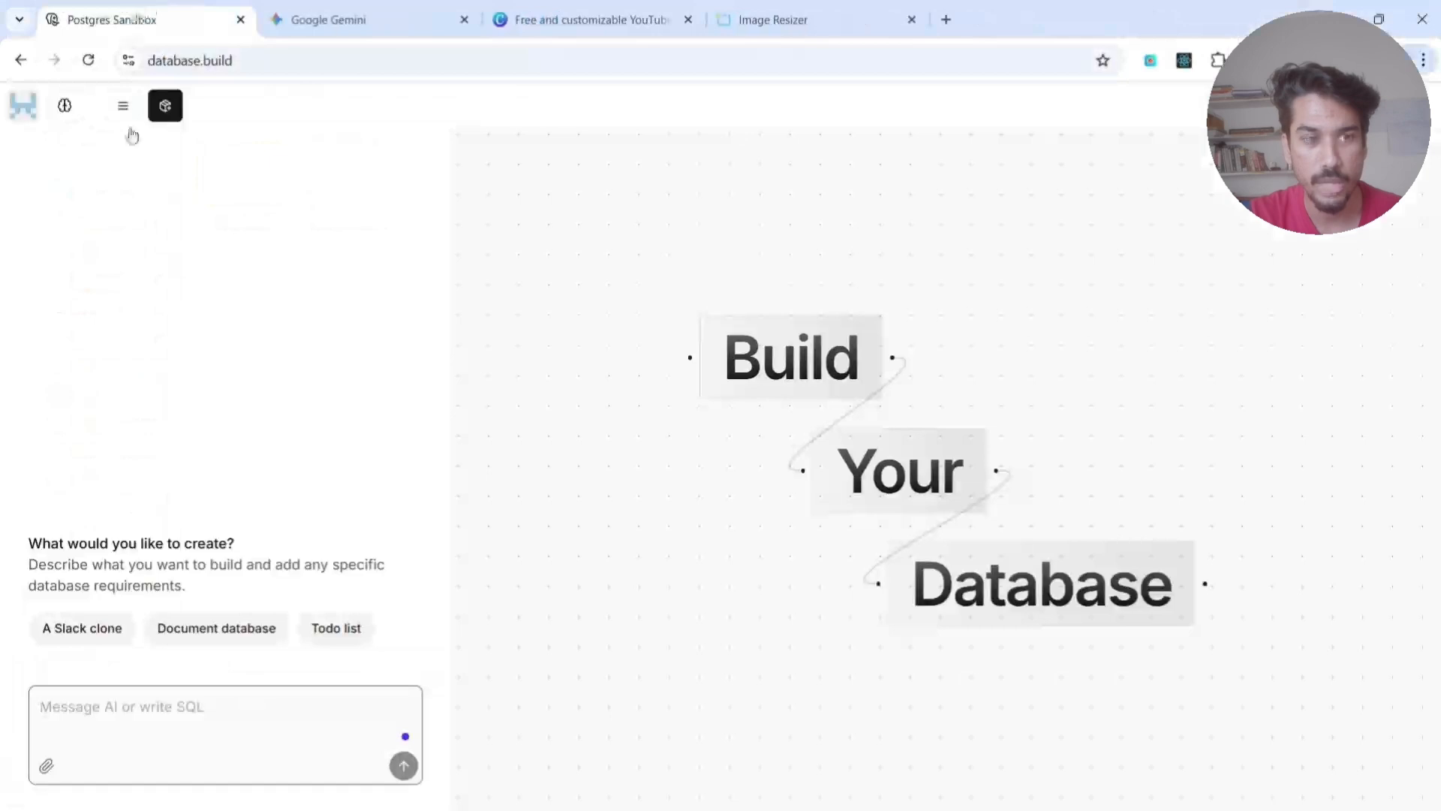
{"action": "key", "text": "alt+Tab"}
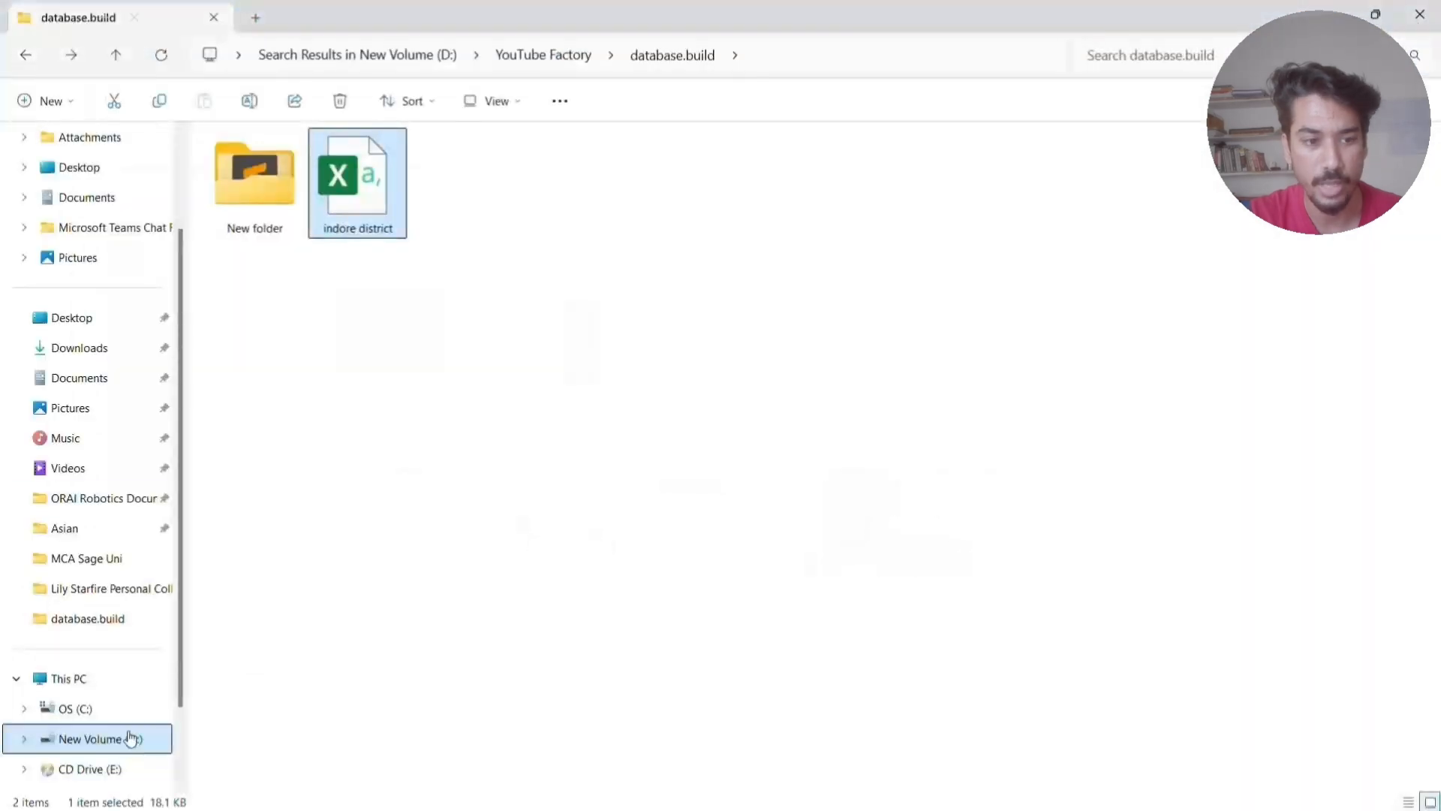
{"action": "left_click_drag", "start_coordinate": [356, 217], "coordinate": [125, 736]}
{"action": "key", "text": "alt+Tab"}
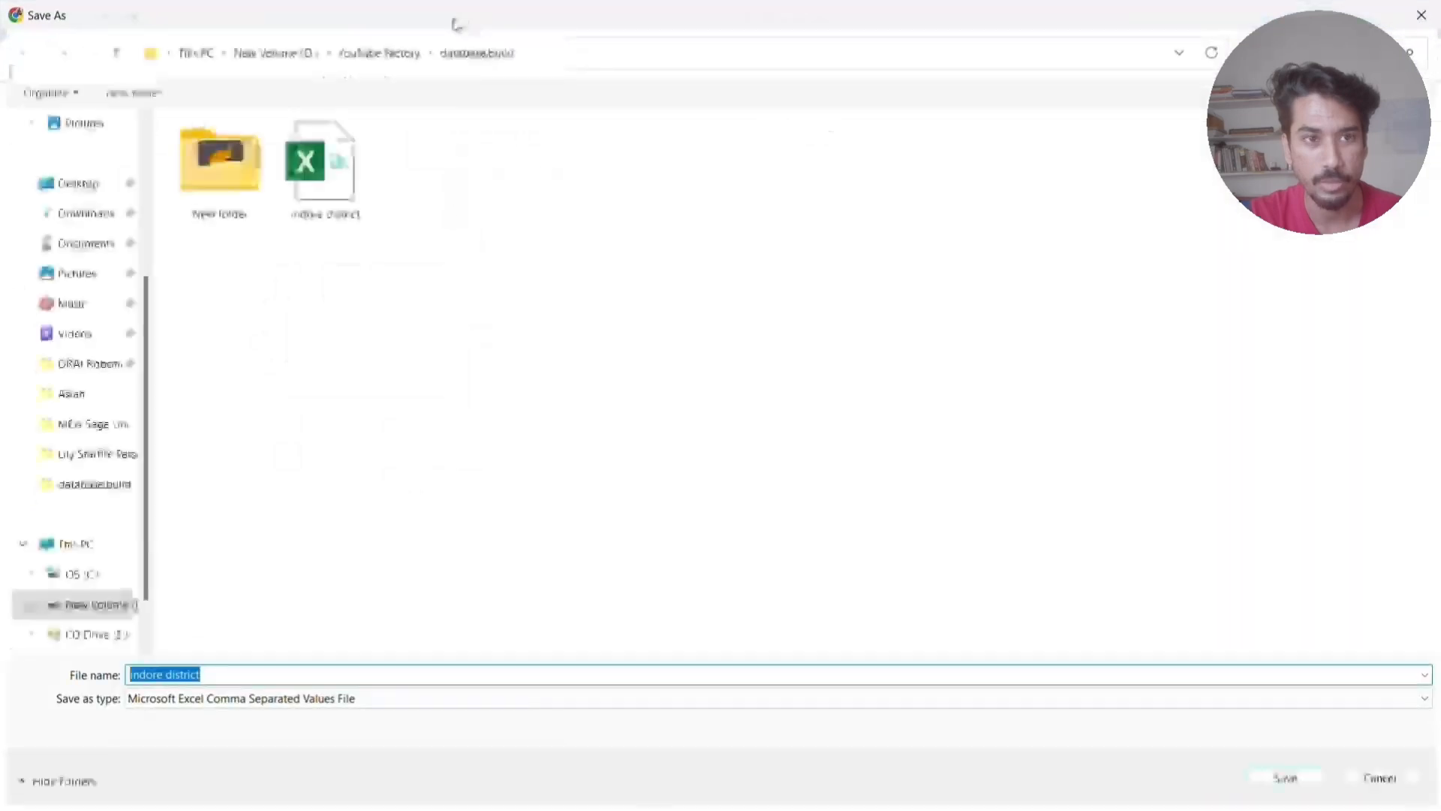
{"action": "left_click", "coordinate": [1421, 15]}
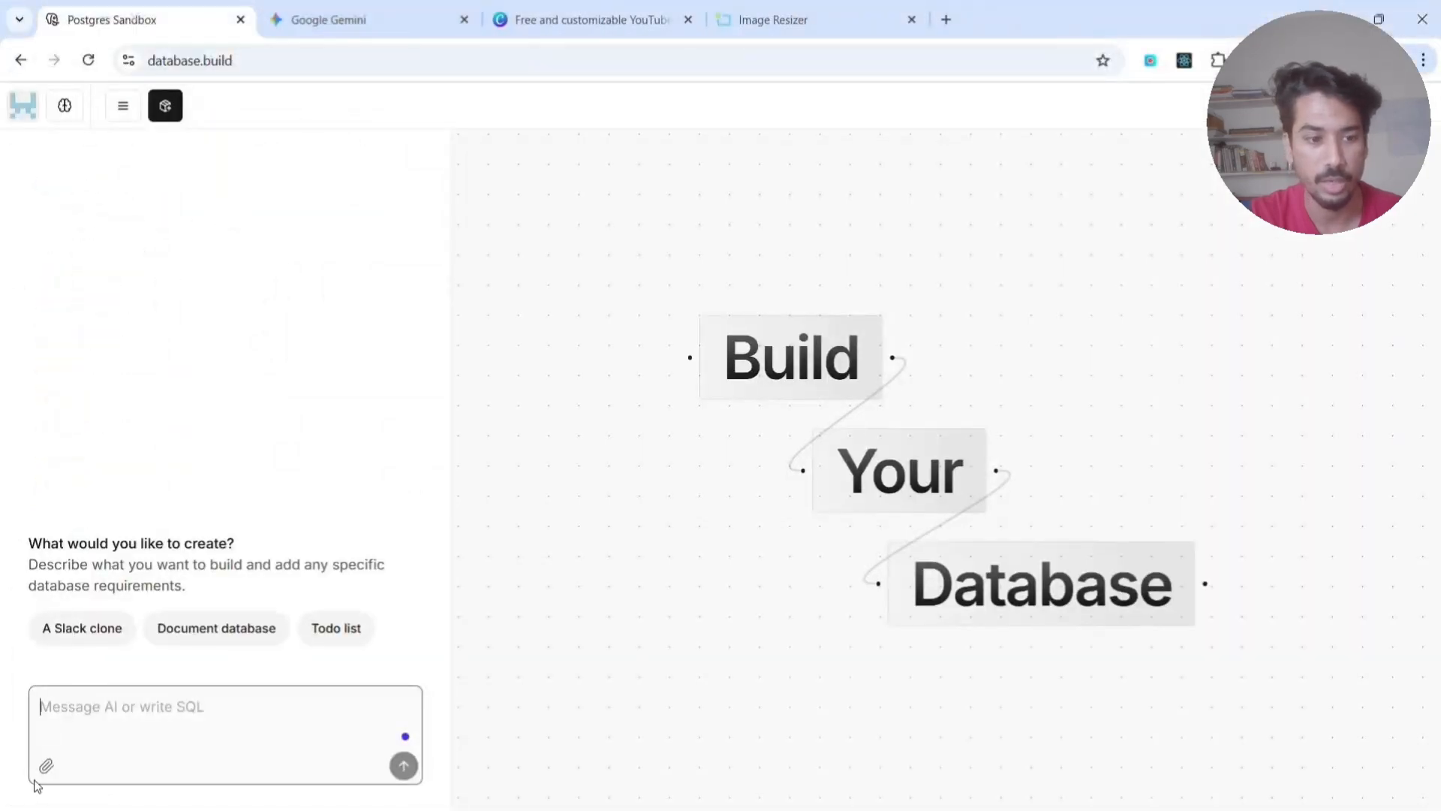
- Attach the "indore district" CSV file from the database.build folder to the new database's AI chat to import it as a table
{"action": "left_click", "coordinate": [46, 765]}
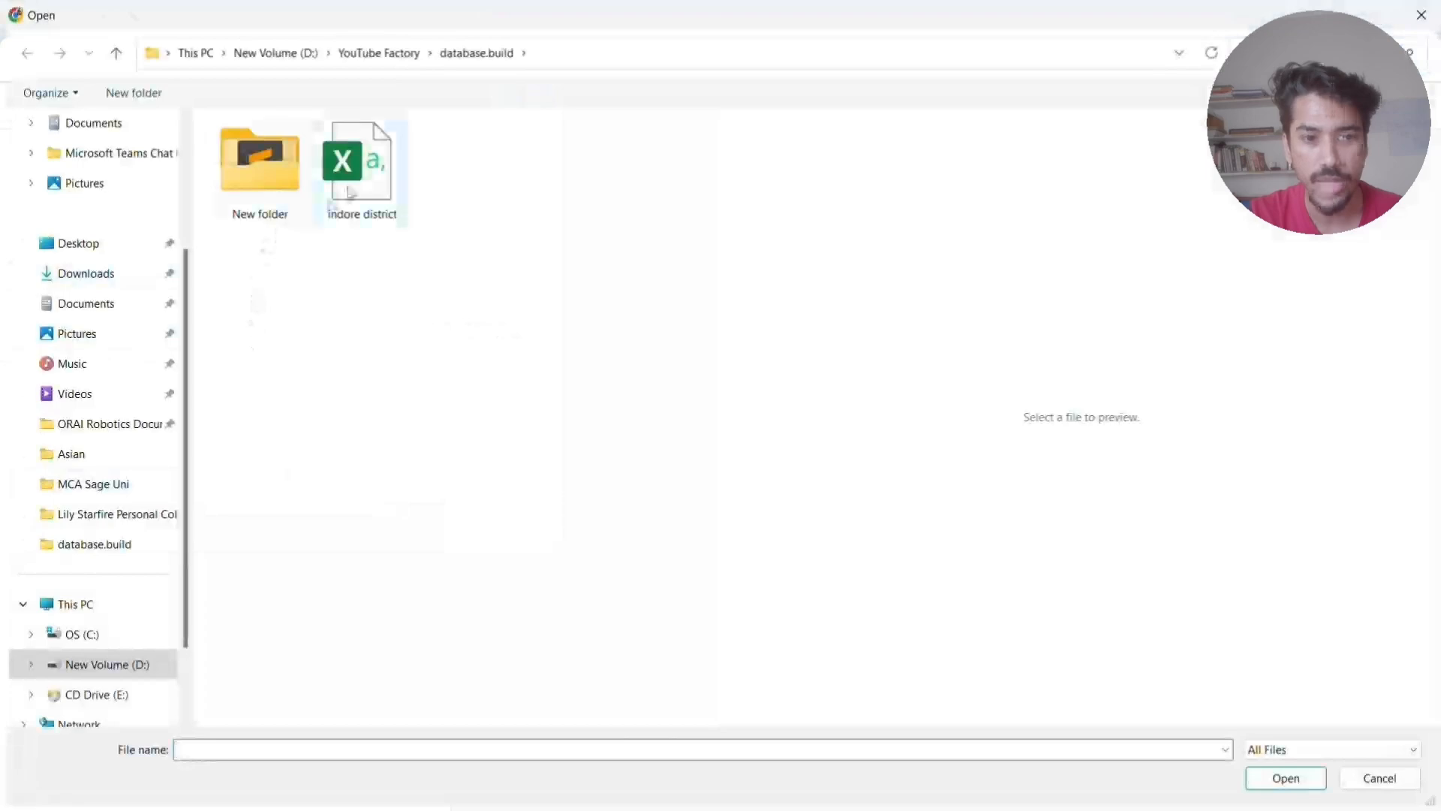
{"action": "left_click", "coordinate": [348, 191]}
{"action": "left_click", "coordinate": [1280, 777]}
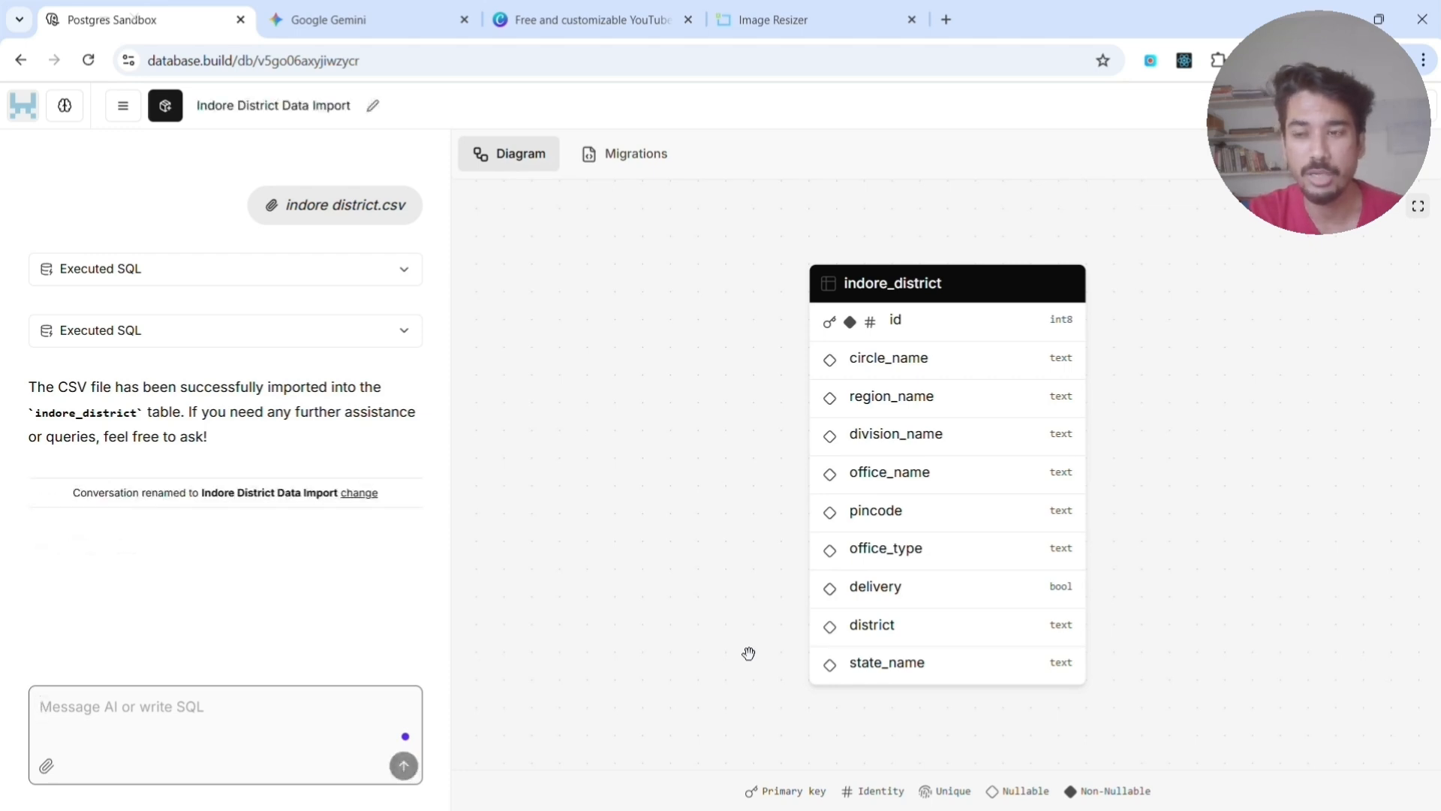
- Check the Supabase deployment option for the Indore District Data Import database without connecting an account
{"action": "left_click", "coordinate": [159, 705]}
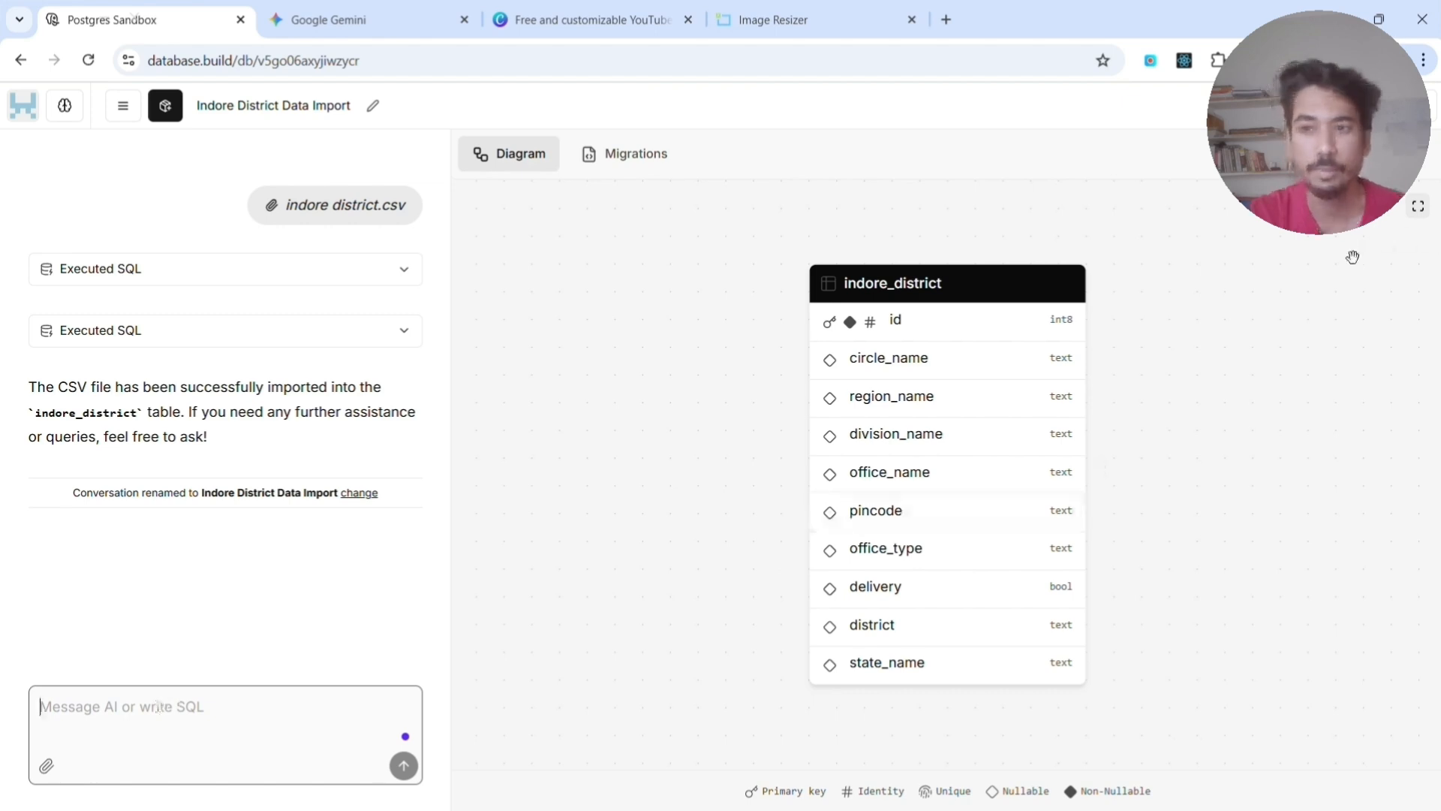
{"action": "left_click", "coordinate": [1350, 105]}
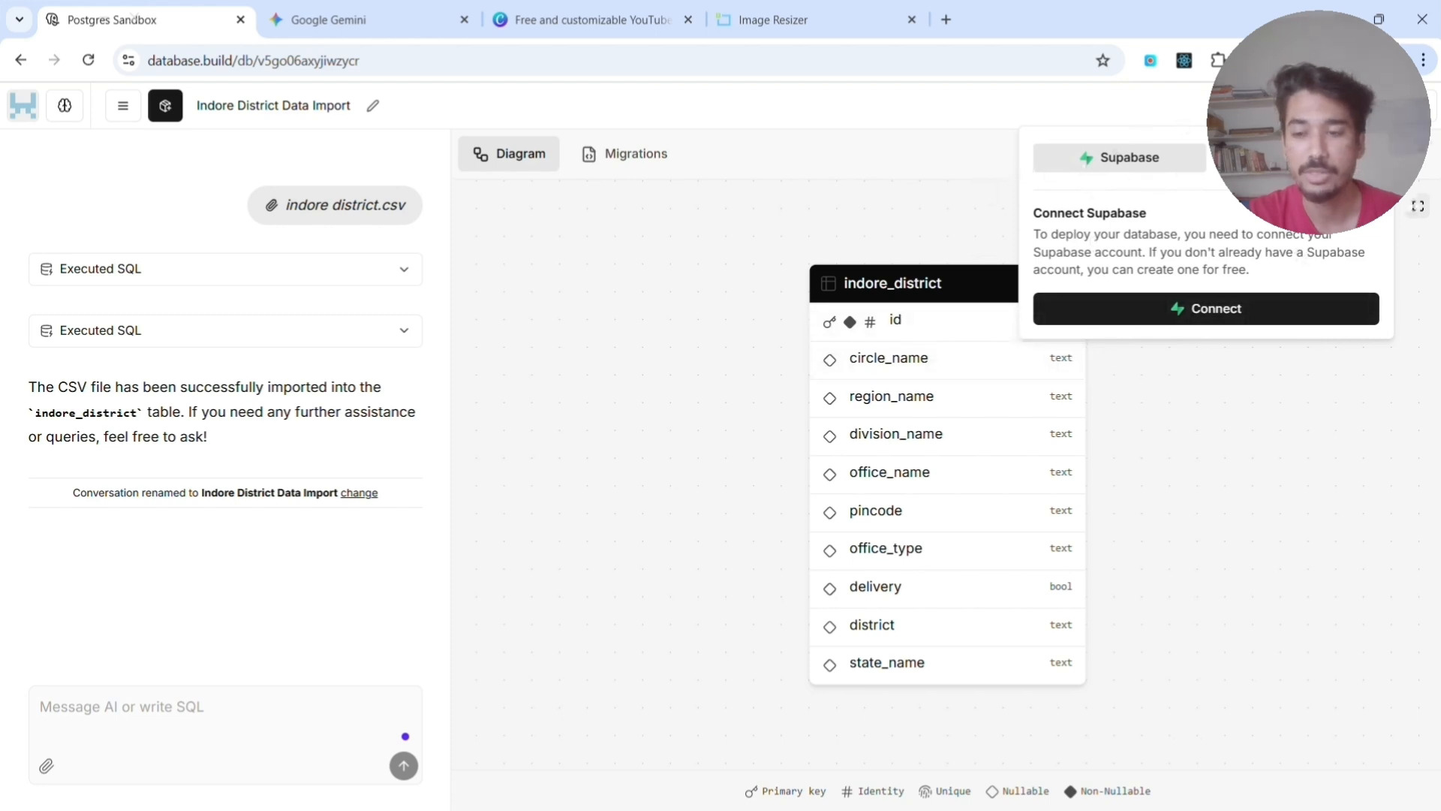
{"action": "left_click", "coordinate": [968, 430]}
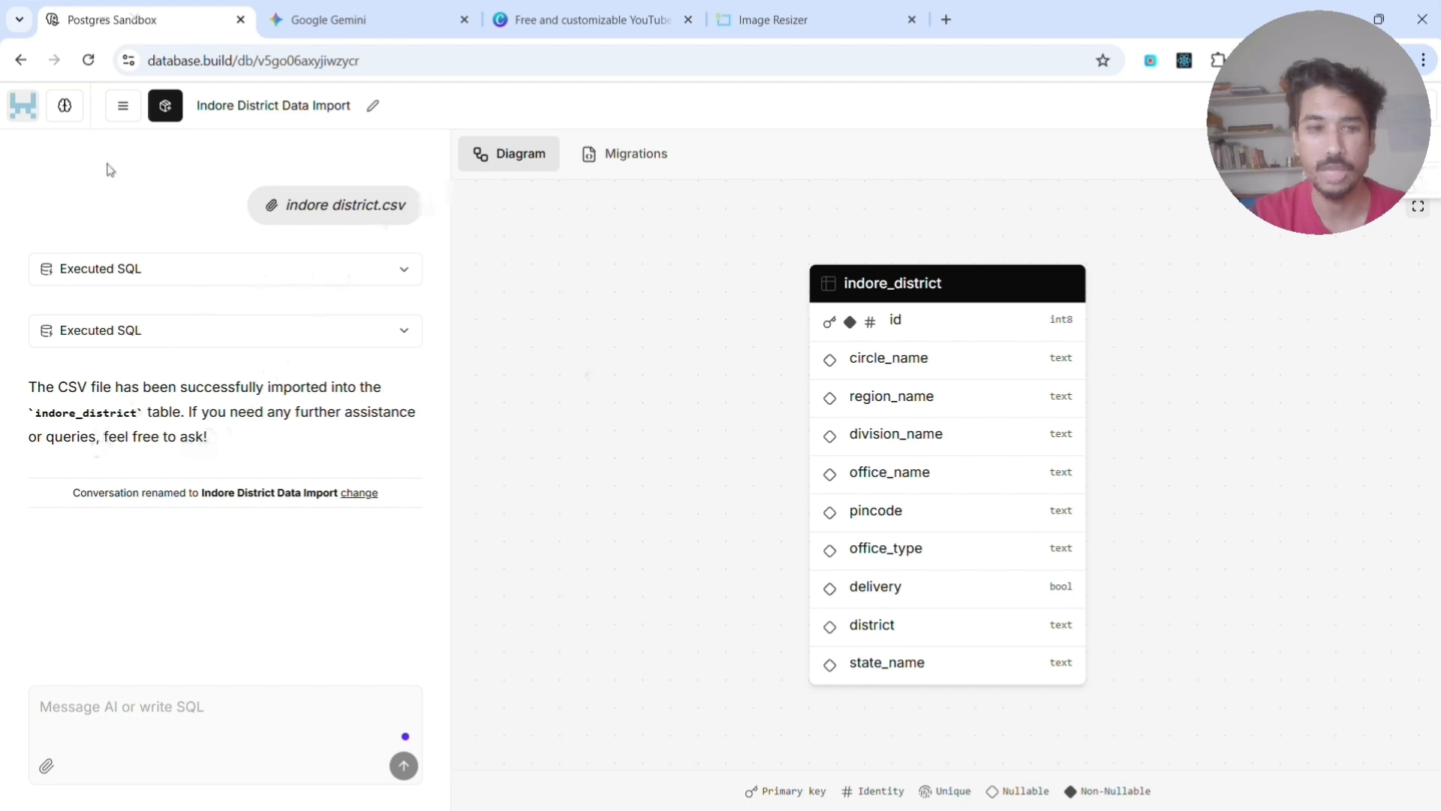
- Reopen the Hospital Management System Schema Design database from the list of databases and hide the list
{"action": "left_click", "coordinate": [121, 118]}
{"action": "left_click", "coordinate": [88, 201]}
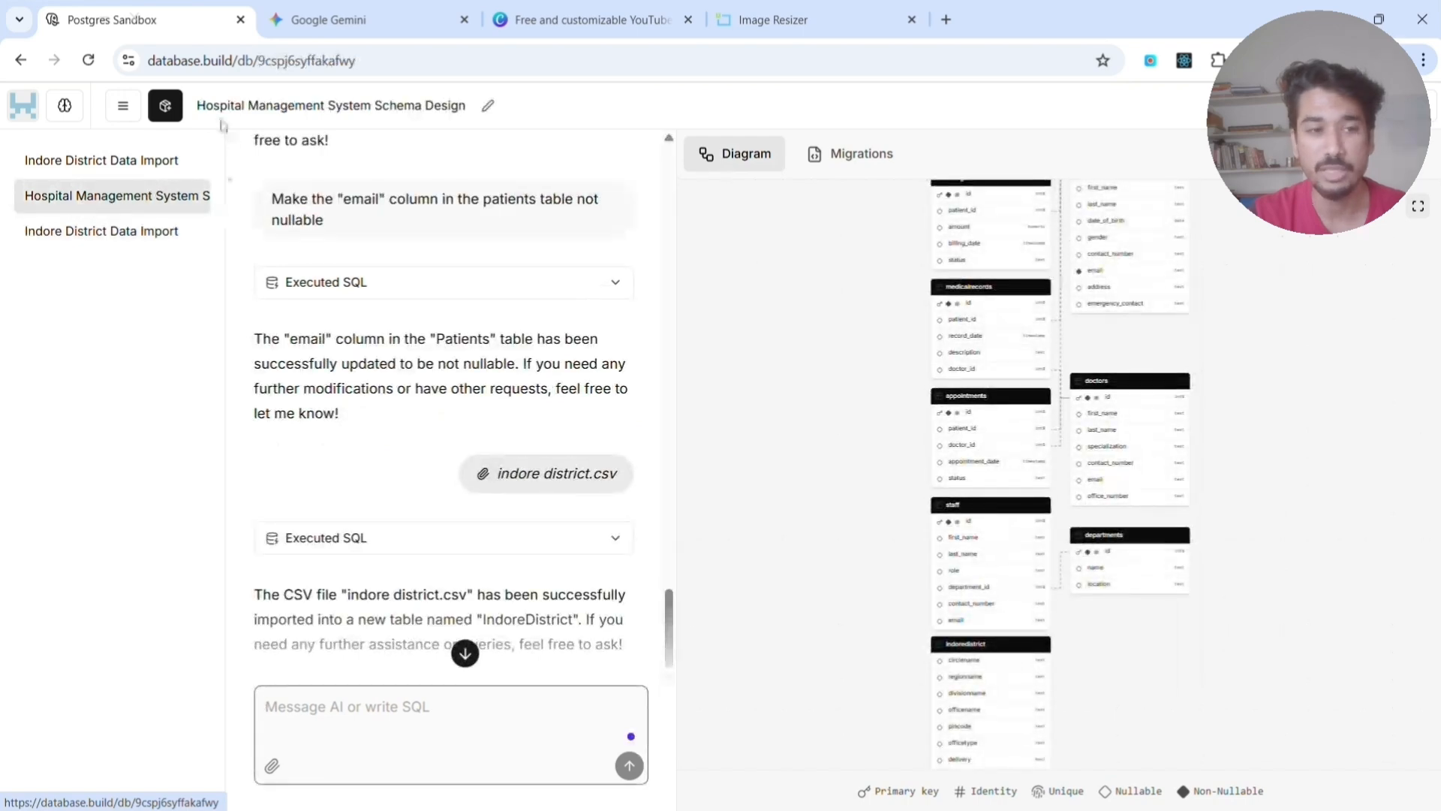
{"action": "left_click", "coordinate": [123, 106]}
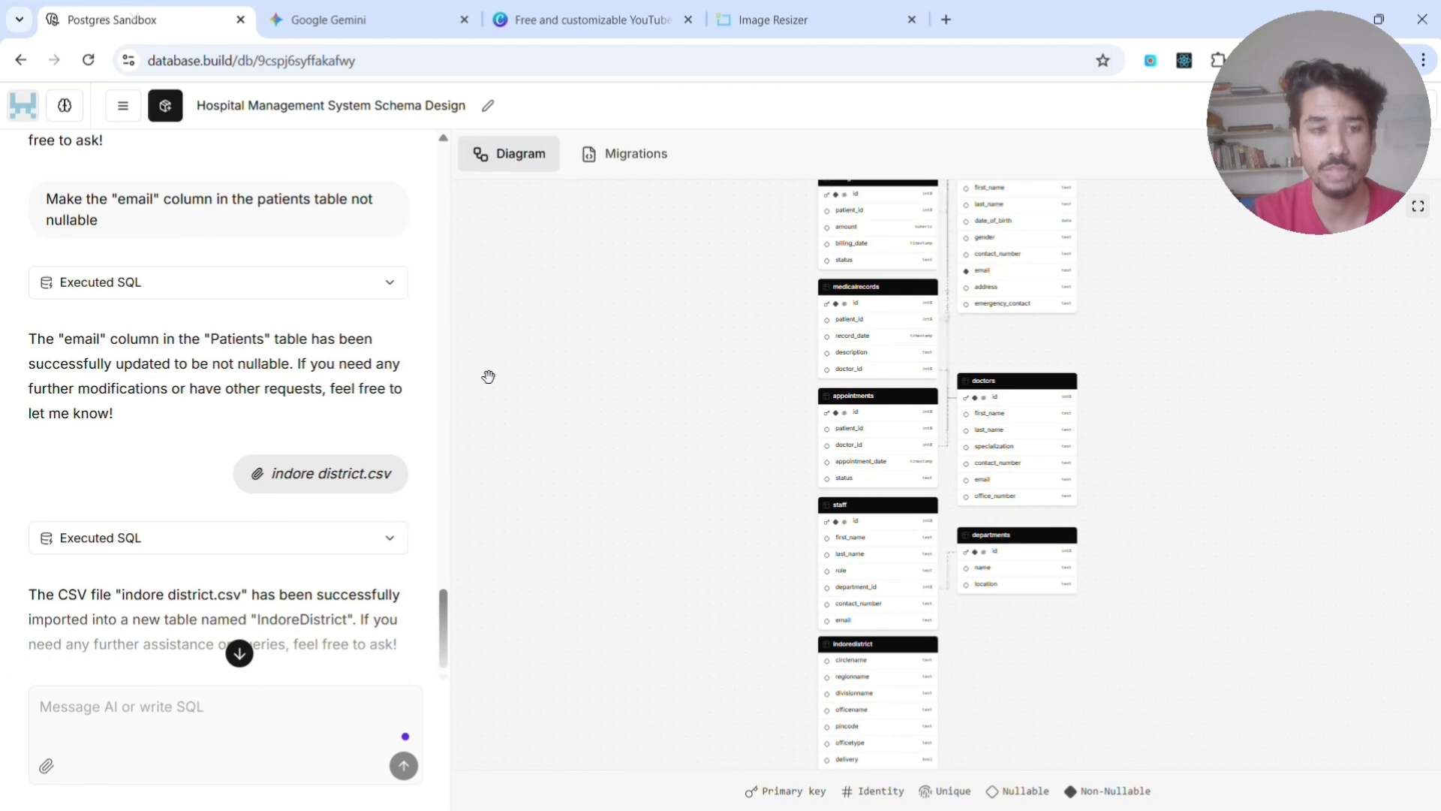
- In Gemini, send the prompt "hey i want to create a patient management system for a hospital help me plan and design the db struture"
{"action": "left_click", "coordinate": [337, 24]}
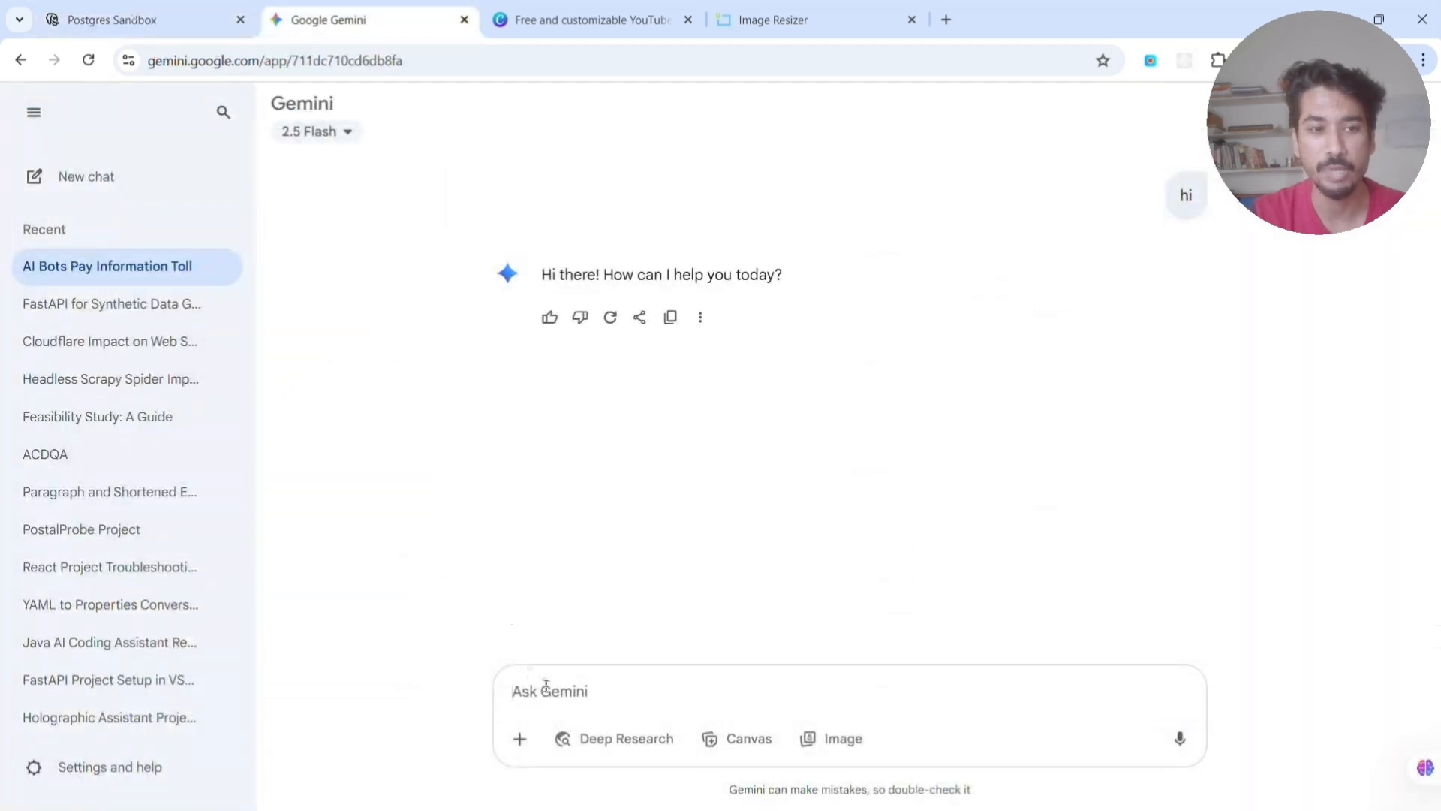
{"action": "type", "text": "hey i"}
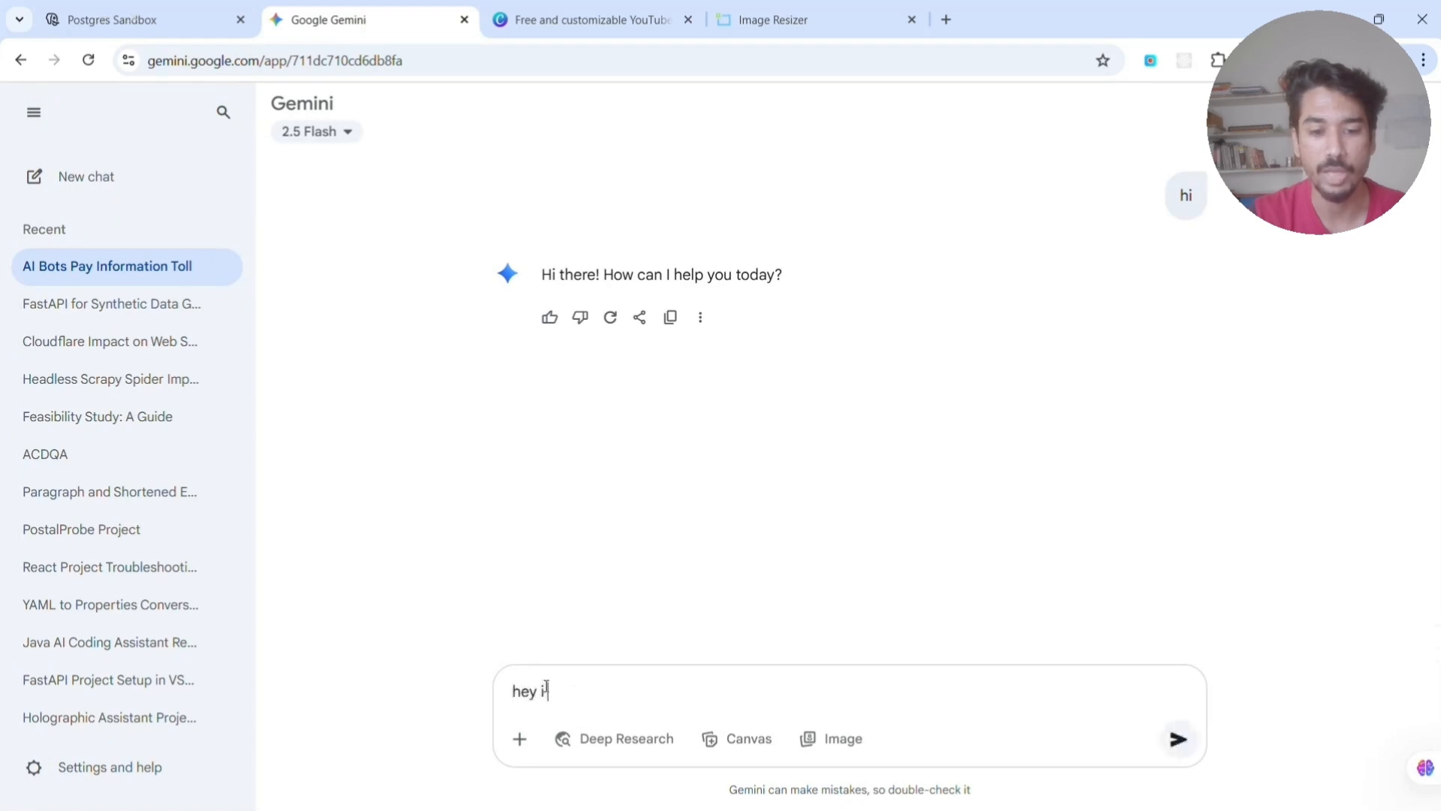
{"action": "type", "text": " want to crea"}
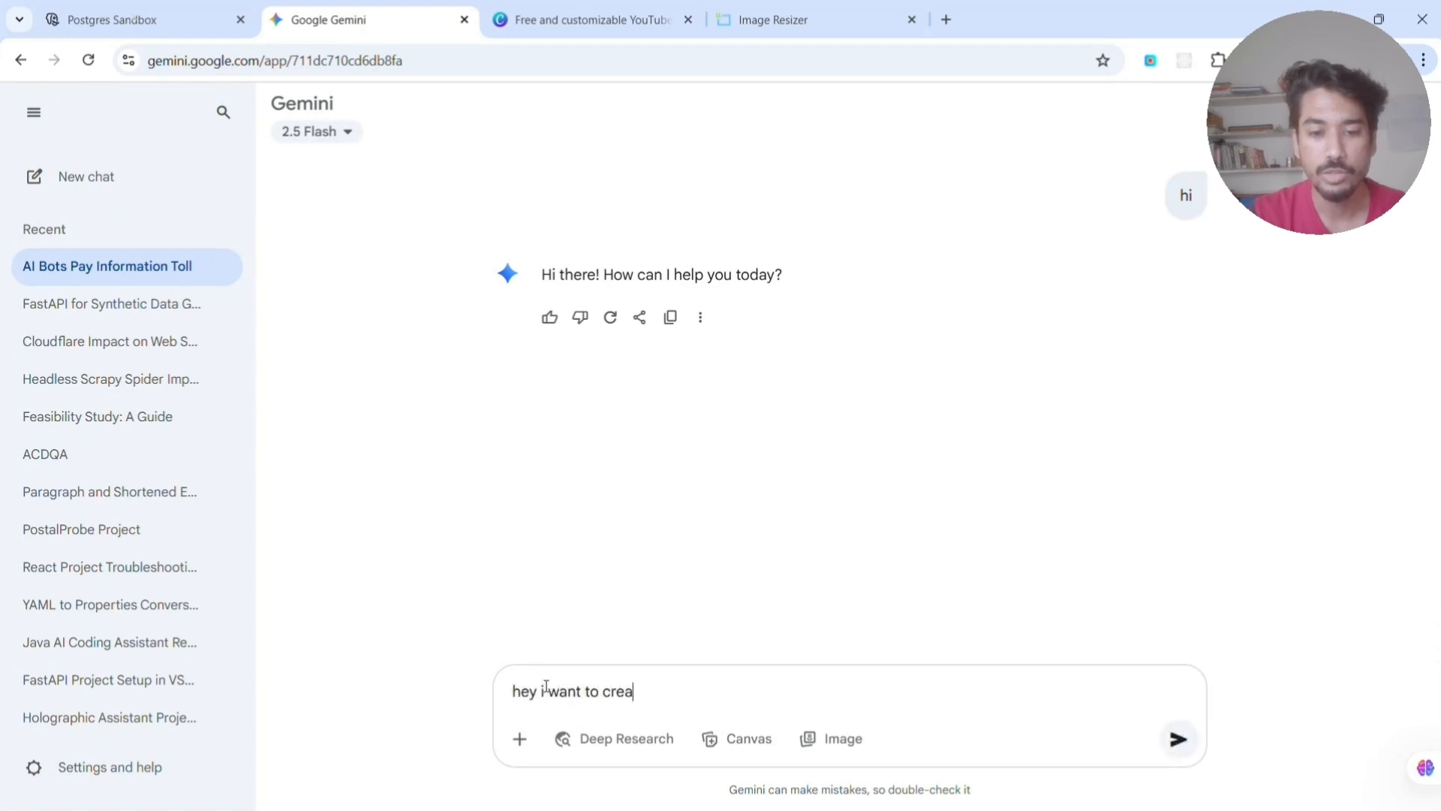
{"action": "type", "text": "te a ha ho"}
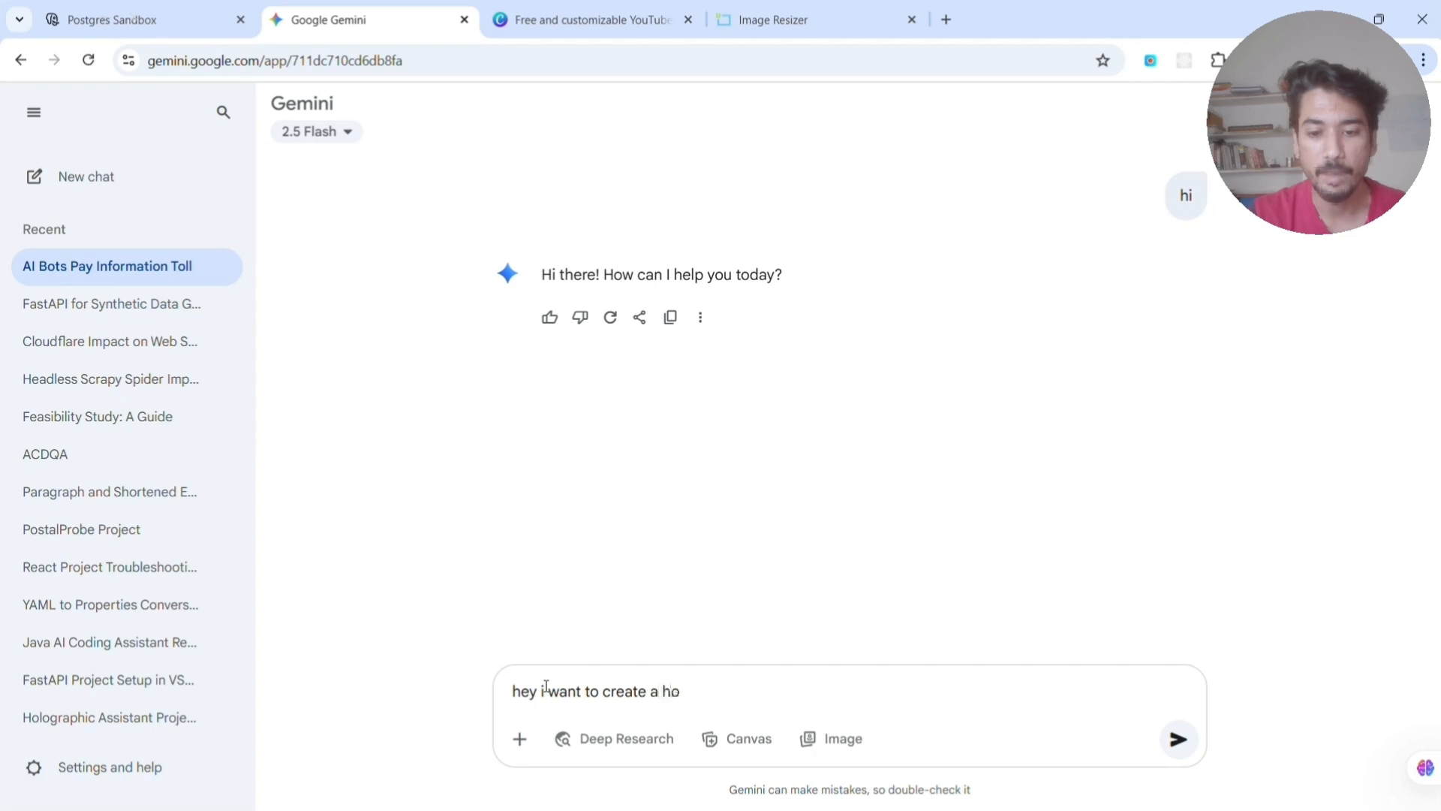
{"action": "key", "text": "BackSpace"}
{"action": "key", "text": "BackSpace"}
{"action": "type", "text": "patient man"}
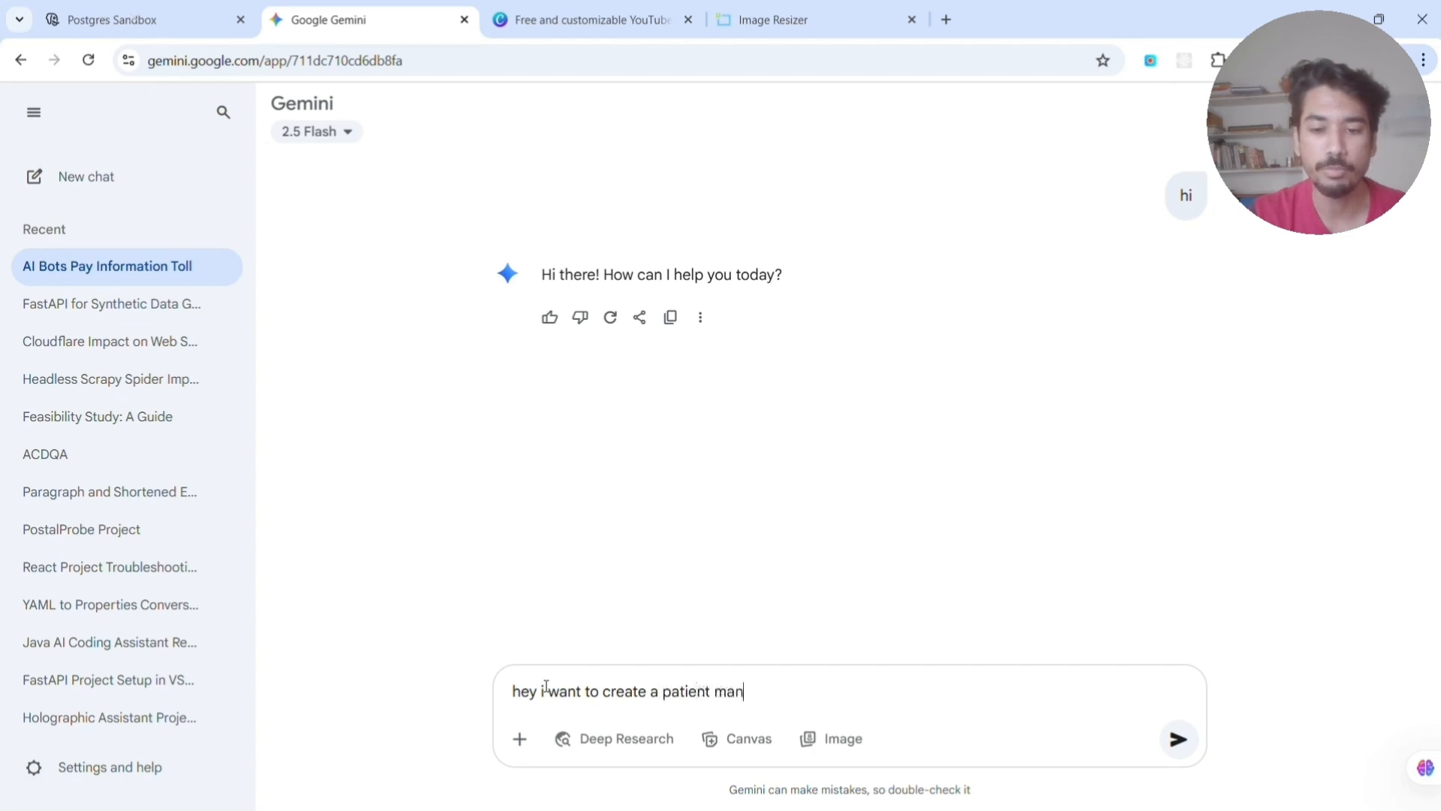
{"action": "type", "text": "agement syst"}
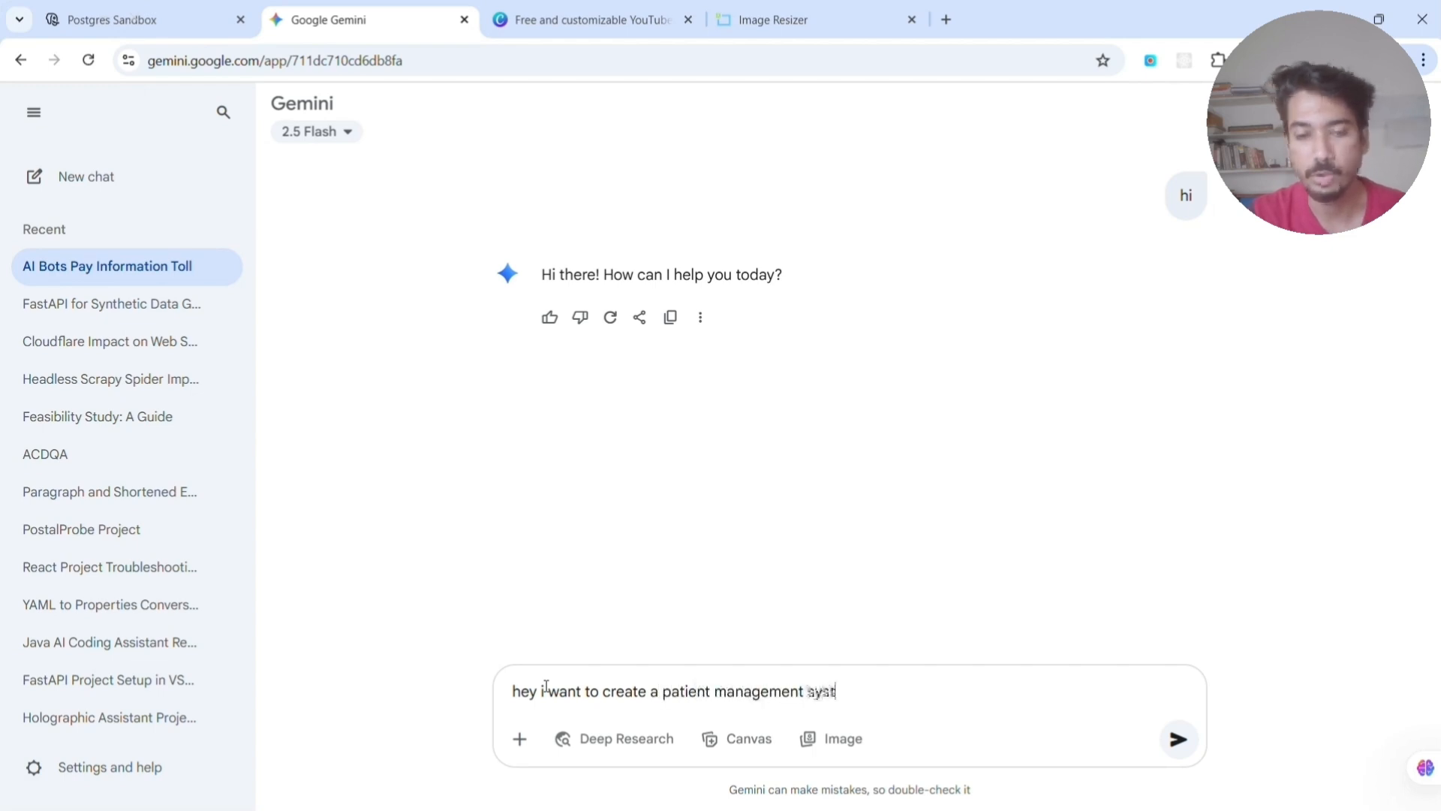
{"action": "type", "text": "em for a hosp"}
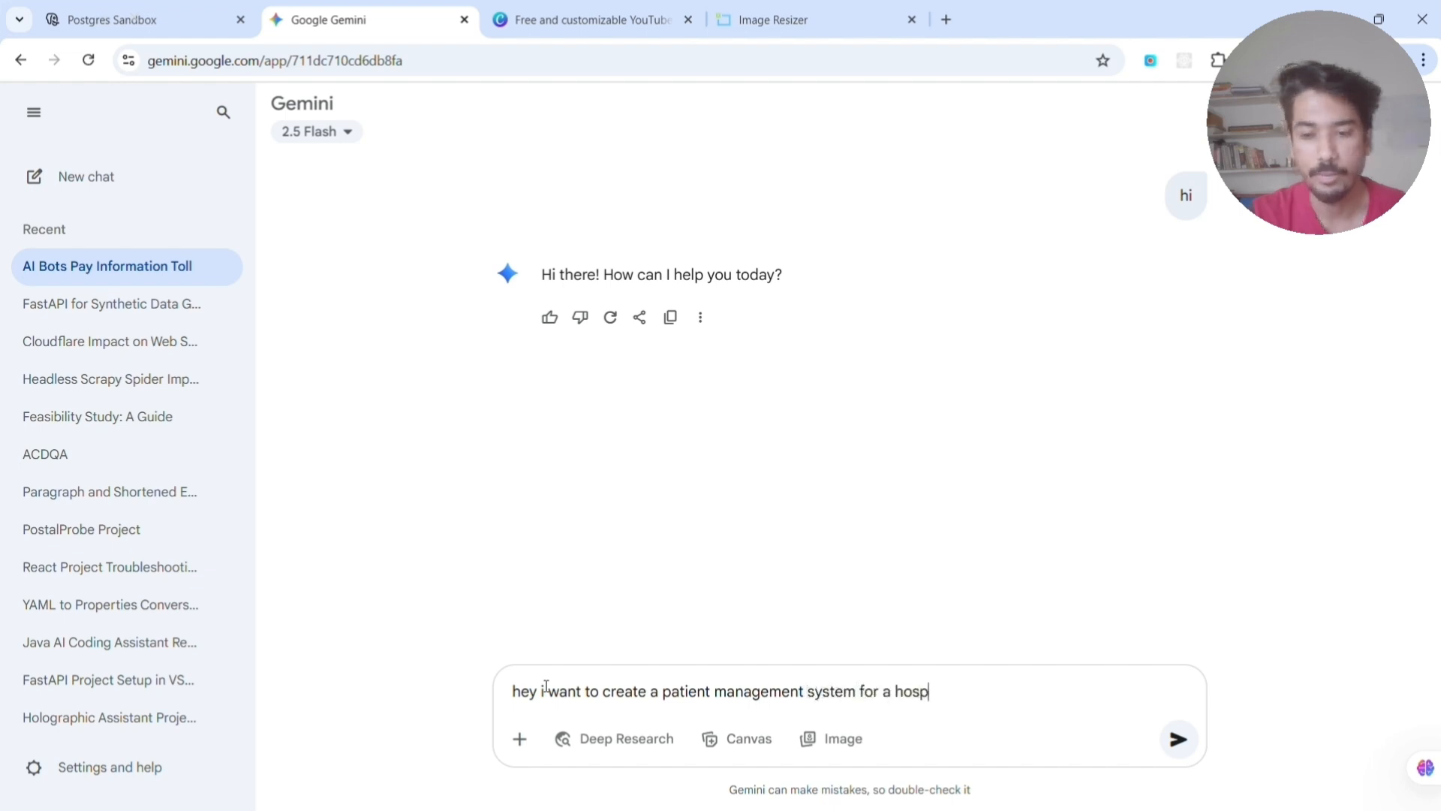
{"action": "type", "text": "ital"}
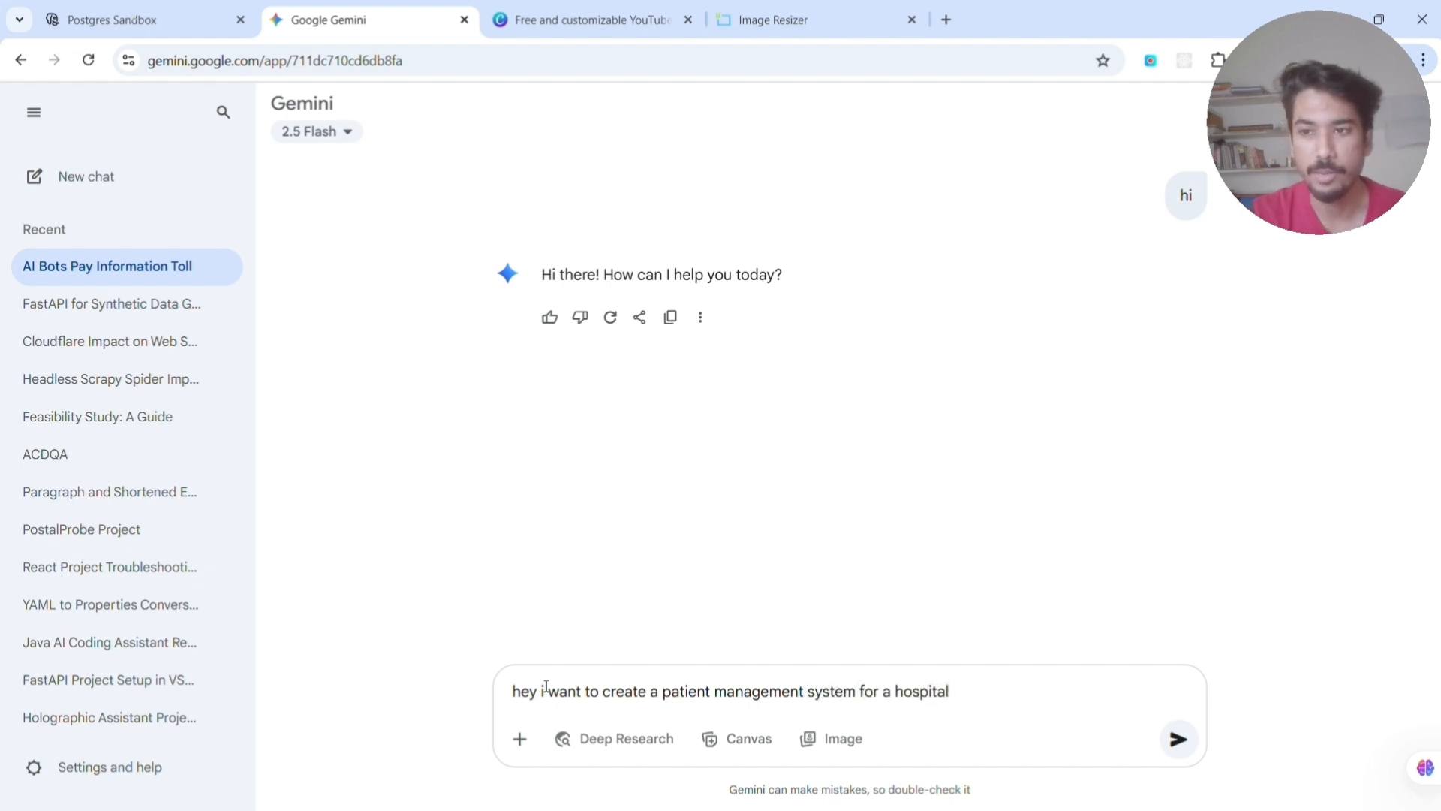
{"action": "type", "text": " help me "}
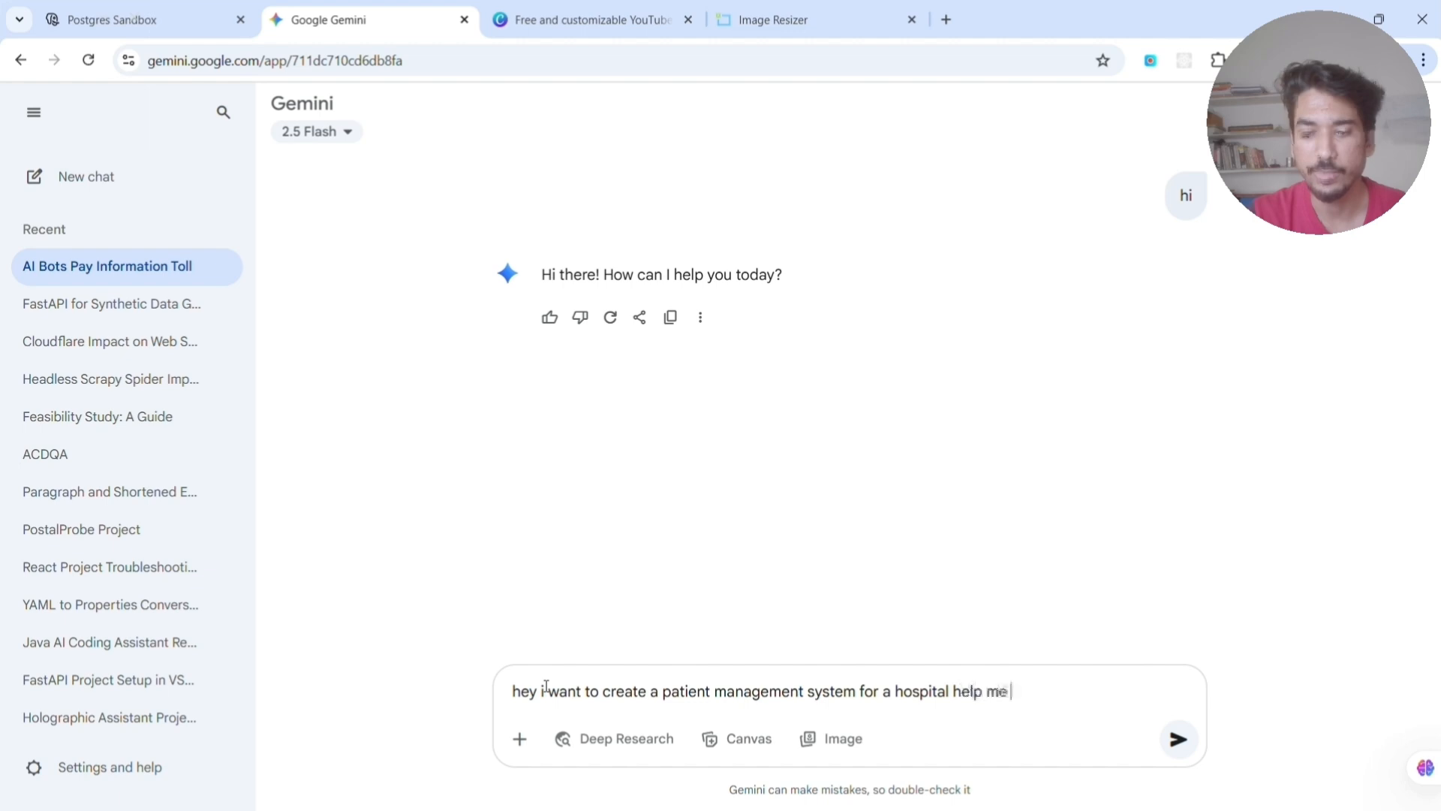
{"action": "type", "text": "design"}
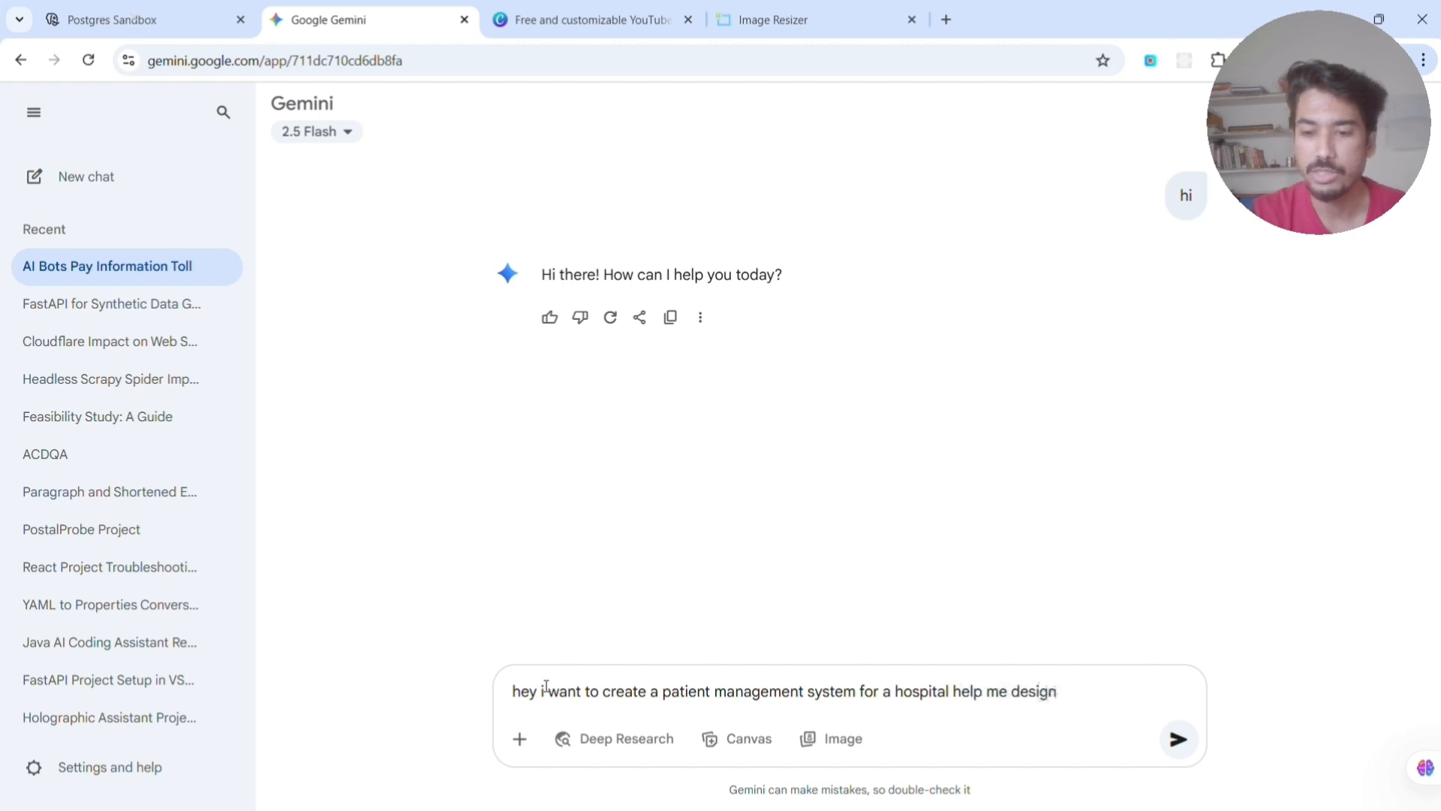
{"action": "key", "text": "ctrl+Left"}
{"action": "type", "text": "plan and design"}
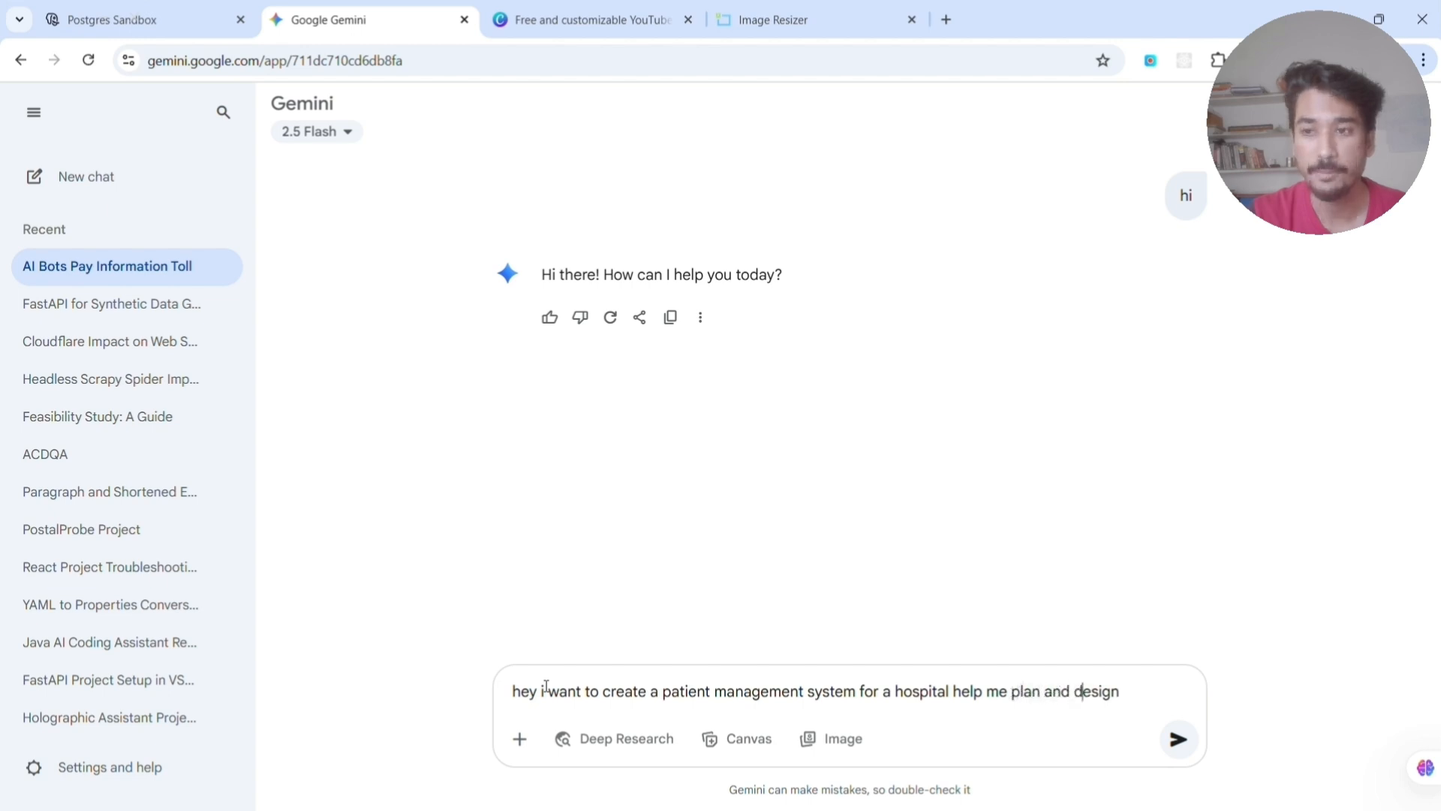
{"action": "type", "text": " the"}
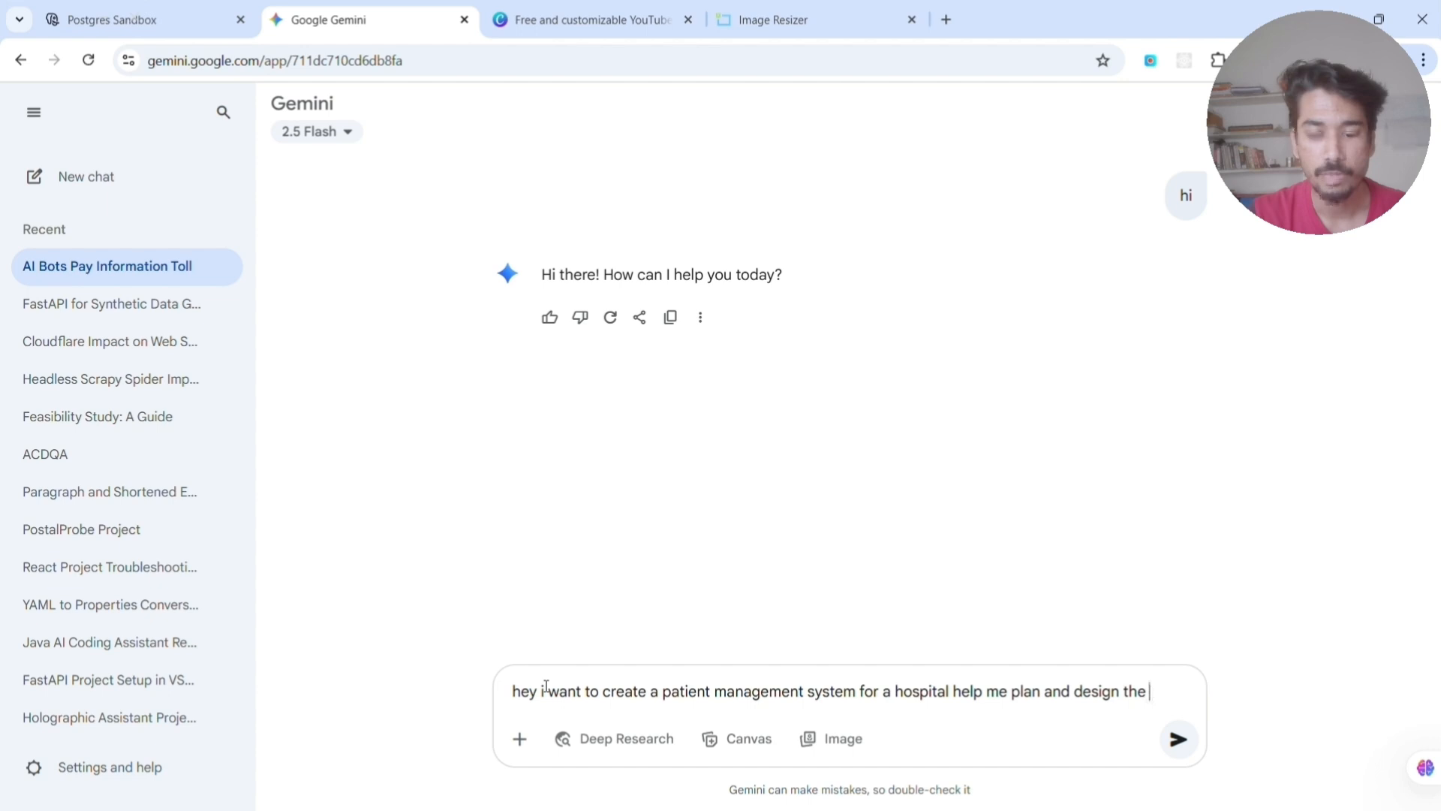
{"action": "type", "text": " db str"}
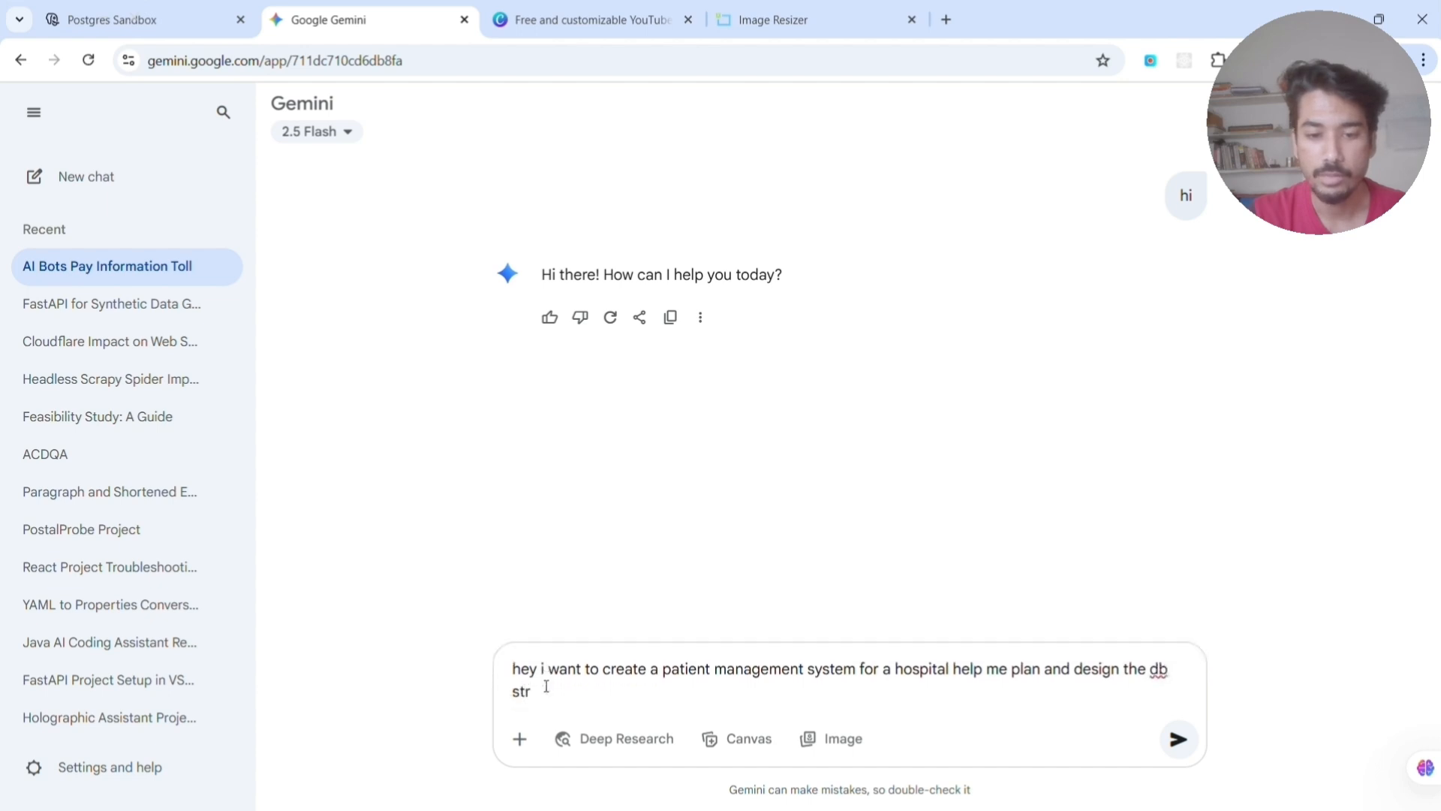
{"action": "type", "text": "uture"}
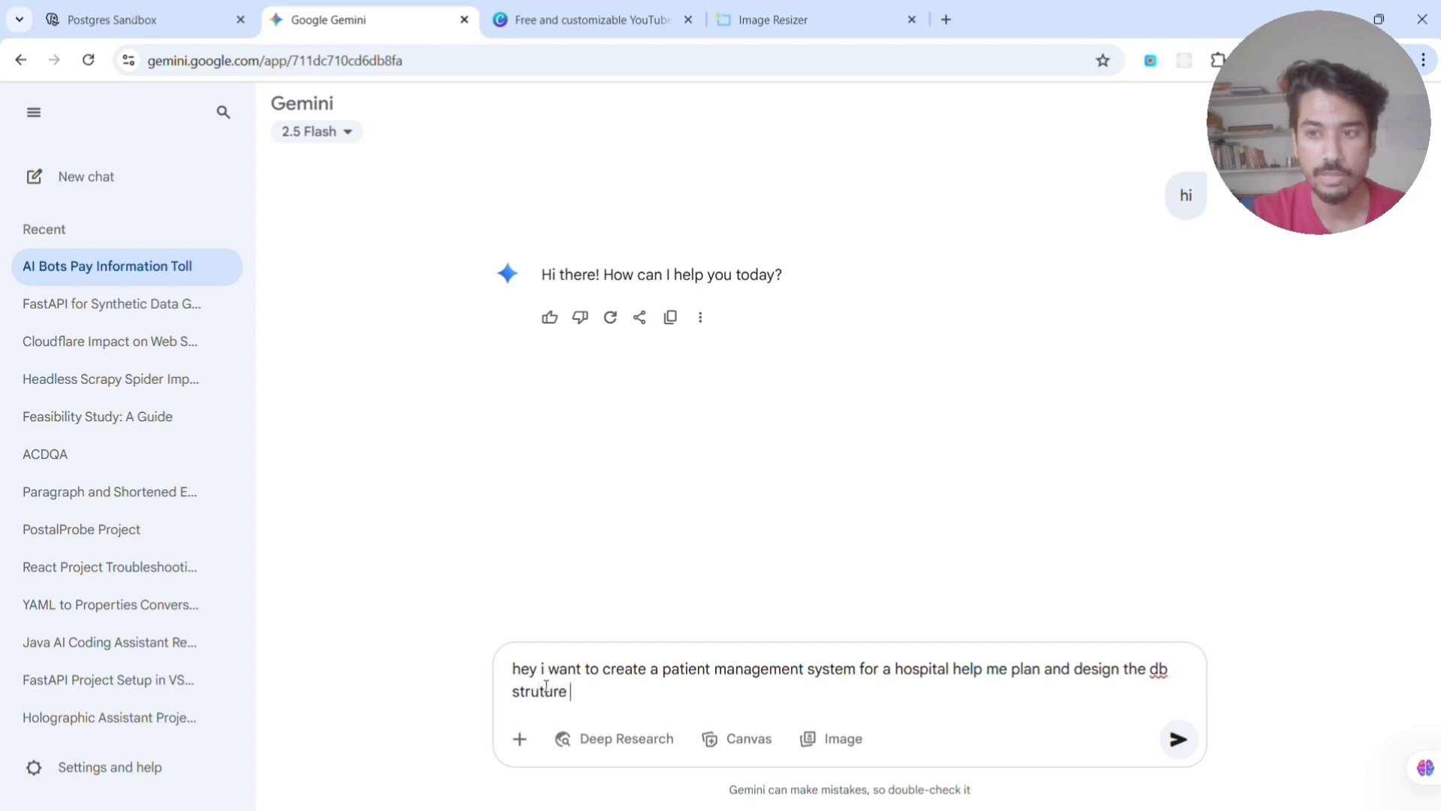
{"action": "key", "text": "Return"}
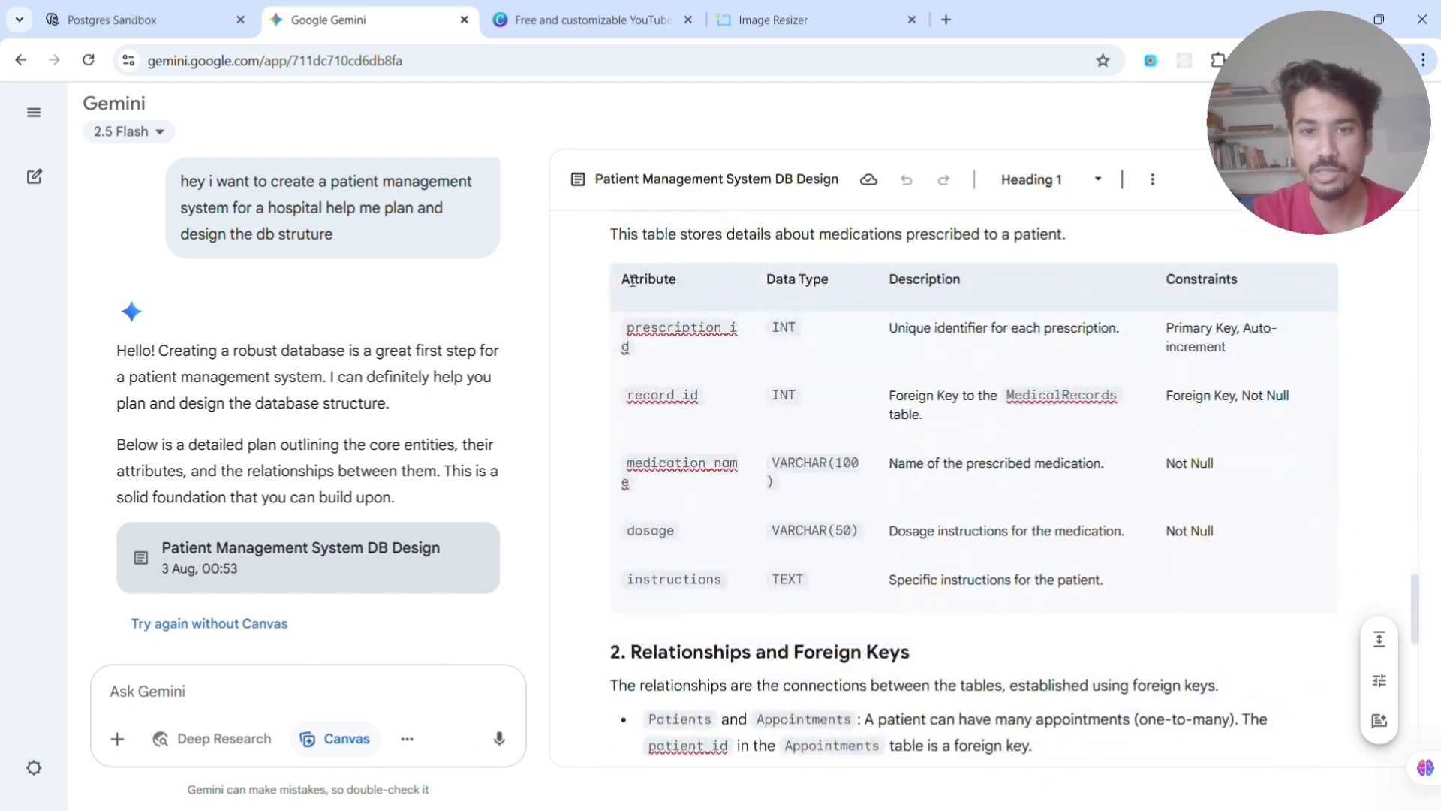
- Examine the table attributes, relationships and ER diagram in Gemini's design document, and compare them with the hospital schema in database.build
{"action": "double_click", "coordinate": [633, 281]}
{"action": "left_click_drag", "start_coordinate": [765, 279], "coordinate": [962, 279]}
{"action": "left_click_drag", "start_coordinate": [1167, 280], "coordinate": [1237, 279]}
{"action": "scroll", "coordinate": [708, 384], "scroll_direction": "down", "scroll_amount": 5}
{"action": "scroll", "coordinate": [709, 383], "scroll_direction": "down", "scroll_amount": 7}
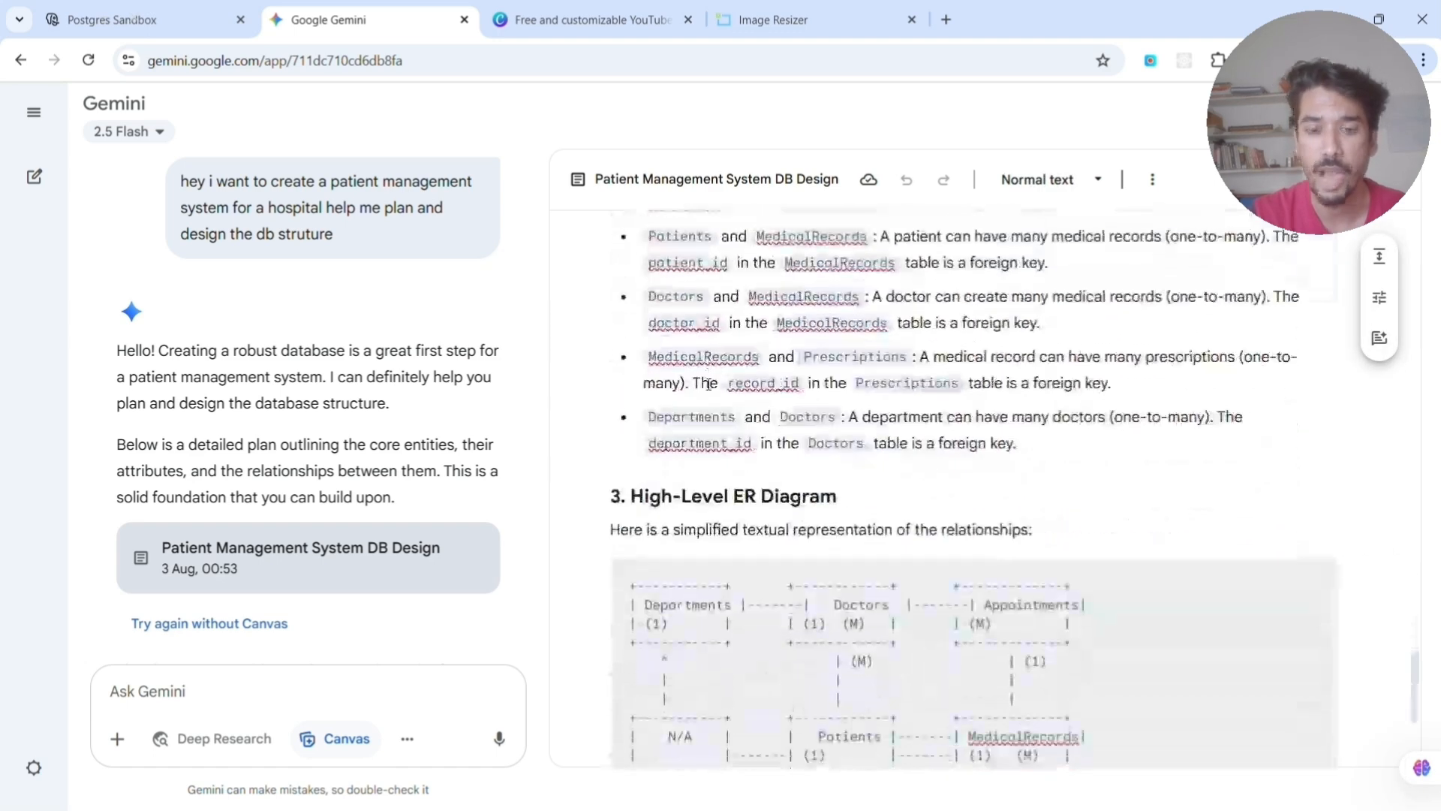
{"action": "scroll", "coordinate": [708, 384], "scroll_direction": "up", "scroll_amount": 7}
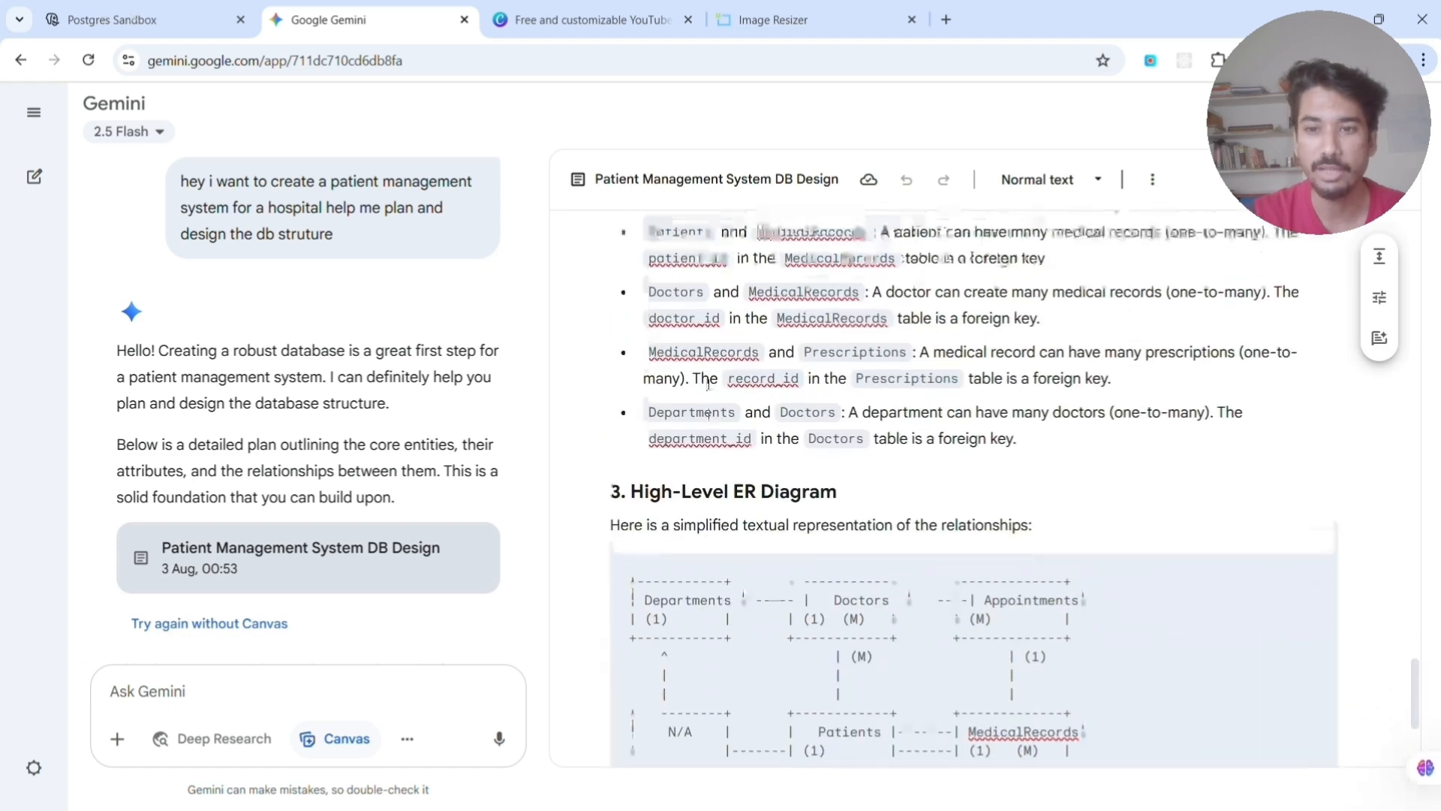
{"action": "scroll", "coordinate": [707, 385], "scroll_direction": "down", "scroll_amount": 7}
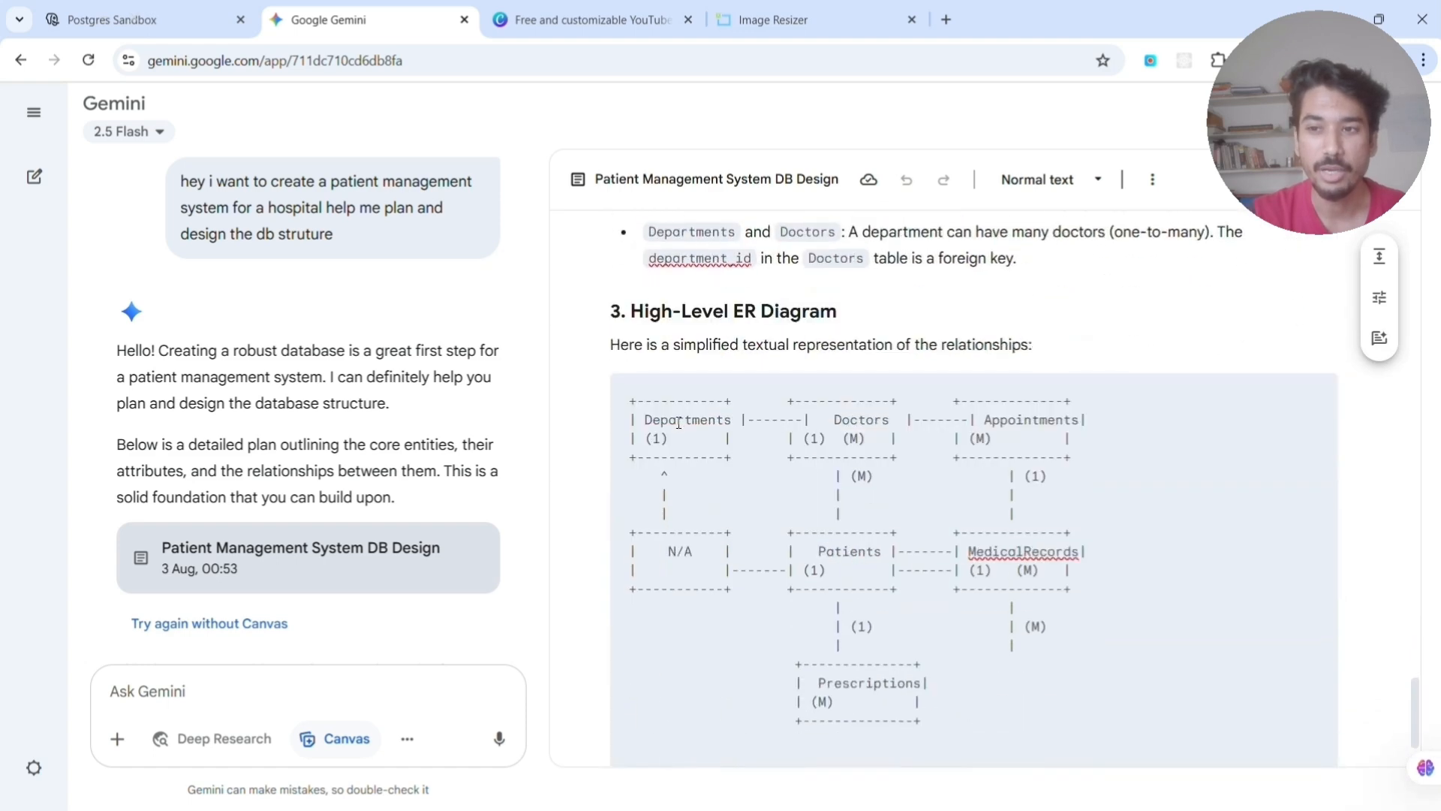
{"action": "left_click", "coordinate": [51, 19]}
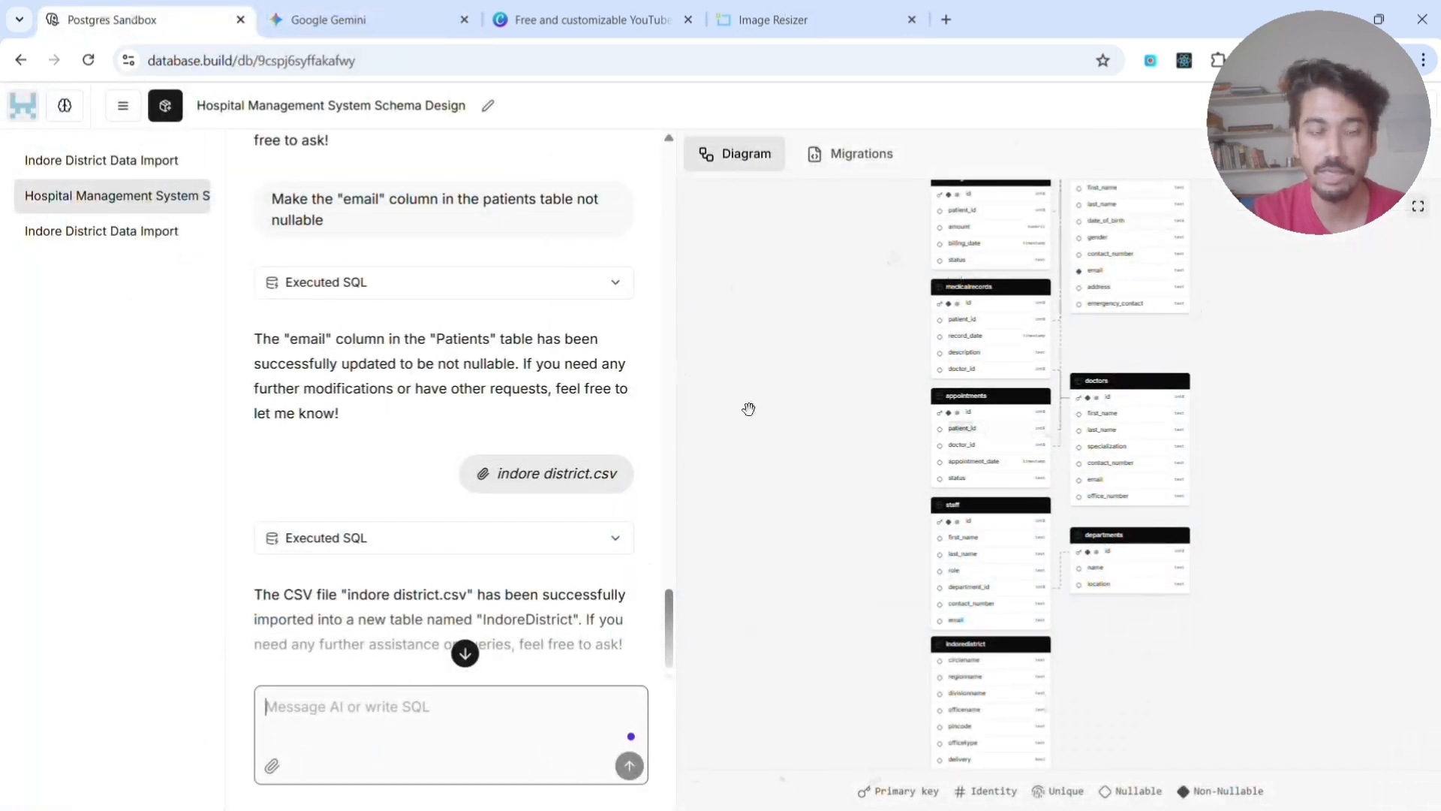
{"action": "left_click", "coordinate": [330, 20]}
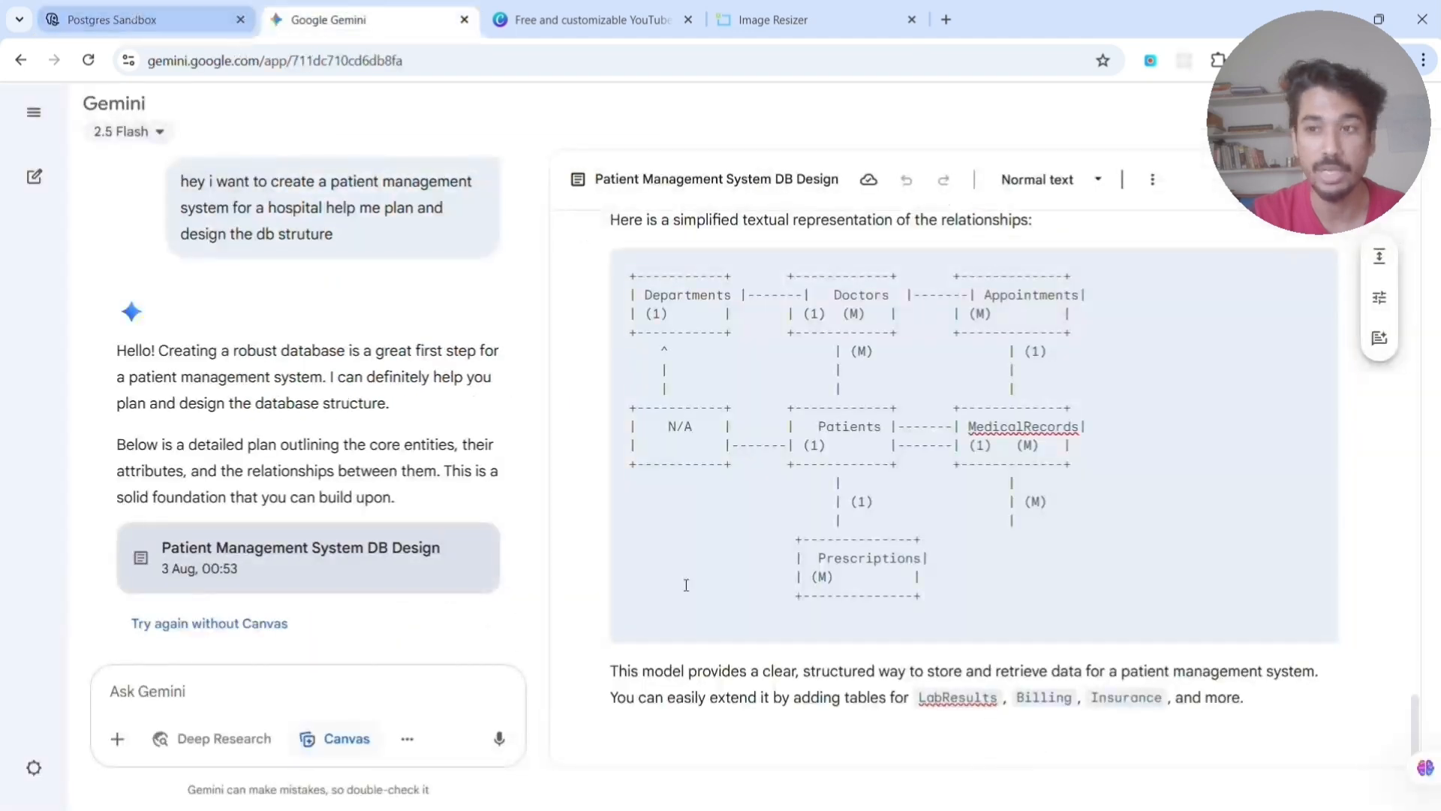
- Switch back to database.build and examine the tables and relationships in the hospital schema diagram, including the imported indoredistrict table
{"action": "left_click", "coordinate": [124, 21]}
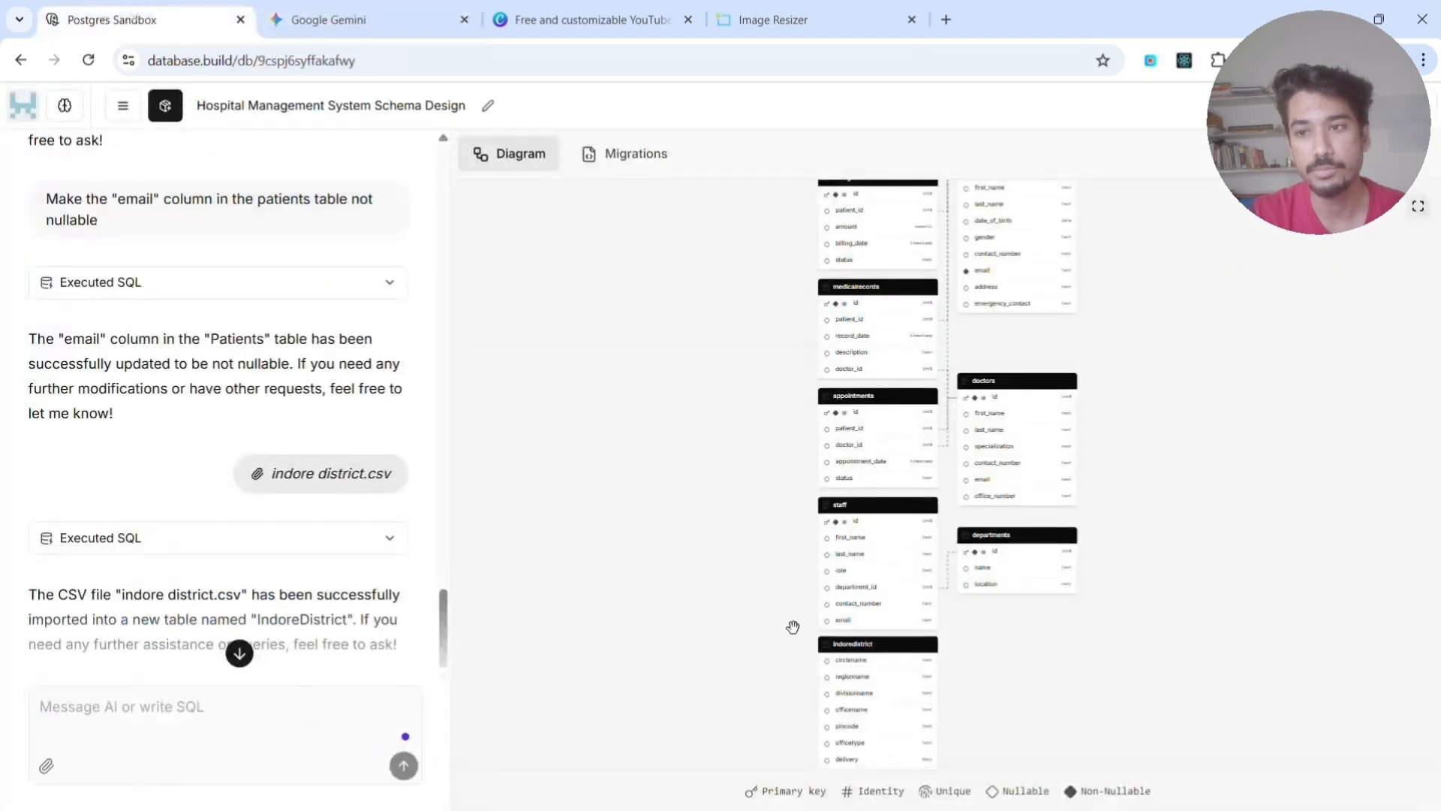
{"action": "scroll", "coordinate": [930, 473], "scroll_direction": "down", "scroll_amount": 1}
{"action": "scroll", "coordinate": [930, 473], "scroll_direction": "down", "scroll_amount": 4}
{"action": "scroll", "coordinate": [936, 327], "scroll_direction": "up", "scroll_amount": 9}
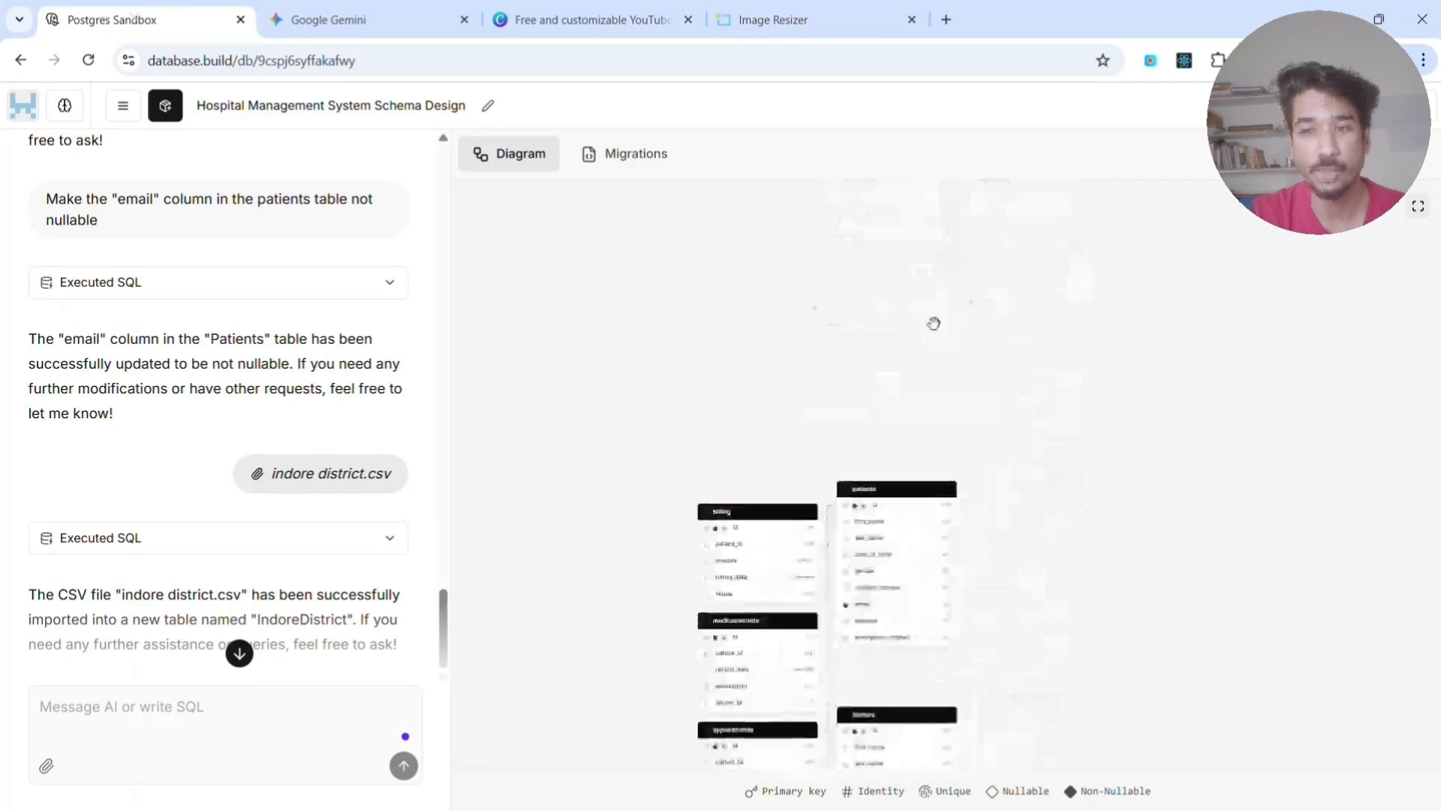
{"action": "scroll", "coordinate": [898, 345], "scroll_direction": "down", "scroll_amount": 4}
{"action": "scroll", "coordinate": [898, 345], "scroll_direction": "down", "scroll_amount": 1}
{"action": "scroll", "coordinate": [679, 477], "scroll_direction": "left", "scroll_amount": 3}
{"action": "scroll", "coordinate": [694, 473], "scroll_direction": "down", "scroll_amount": 4}
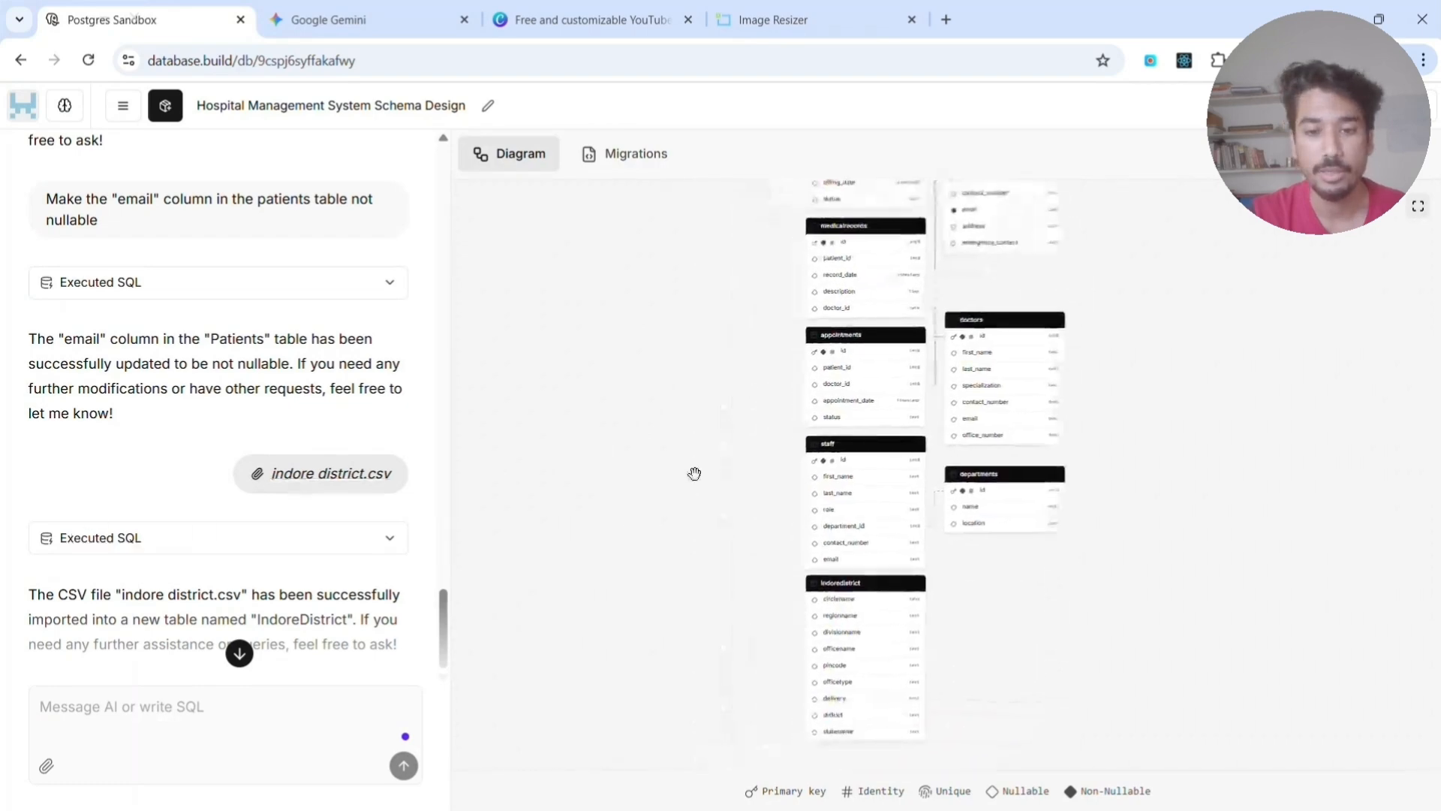
{"action": "scroll", "coordinate": [773, 470], "scroll_direction": "down", "scroll_amount": 1}
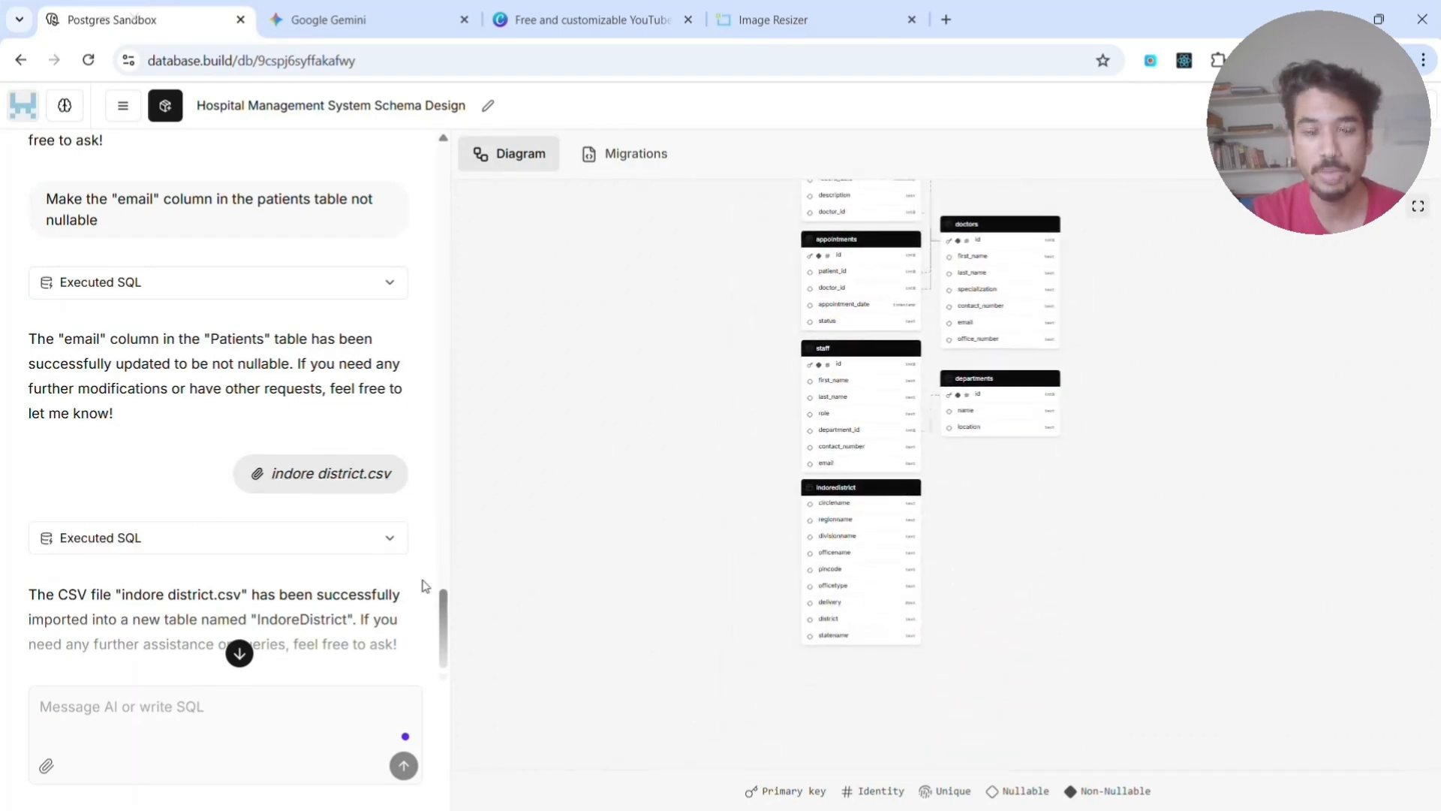
- Enable the bring-your-own-LLM option to review its base URL, API key, model and system prompt settings, and close it without saving
{"action": "left_click", "coordinate": [63, 106]}
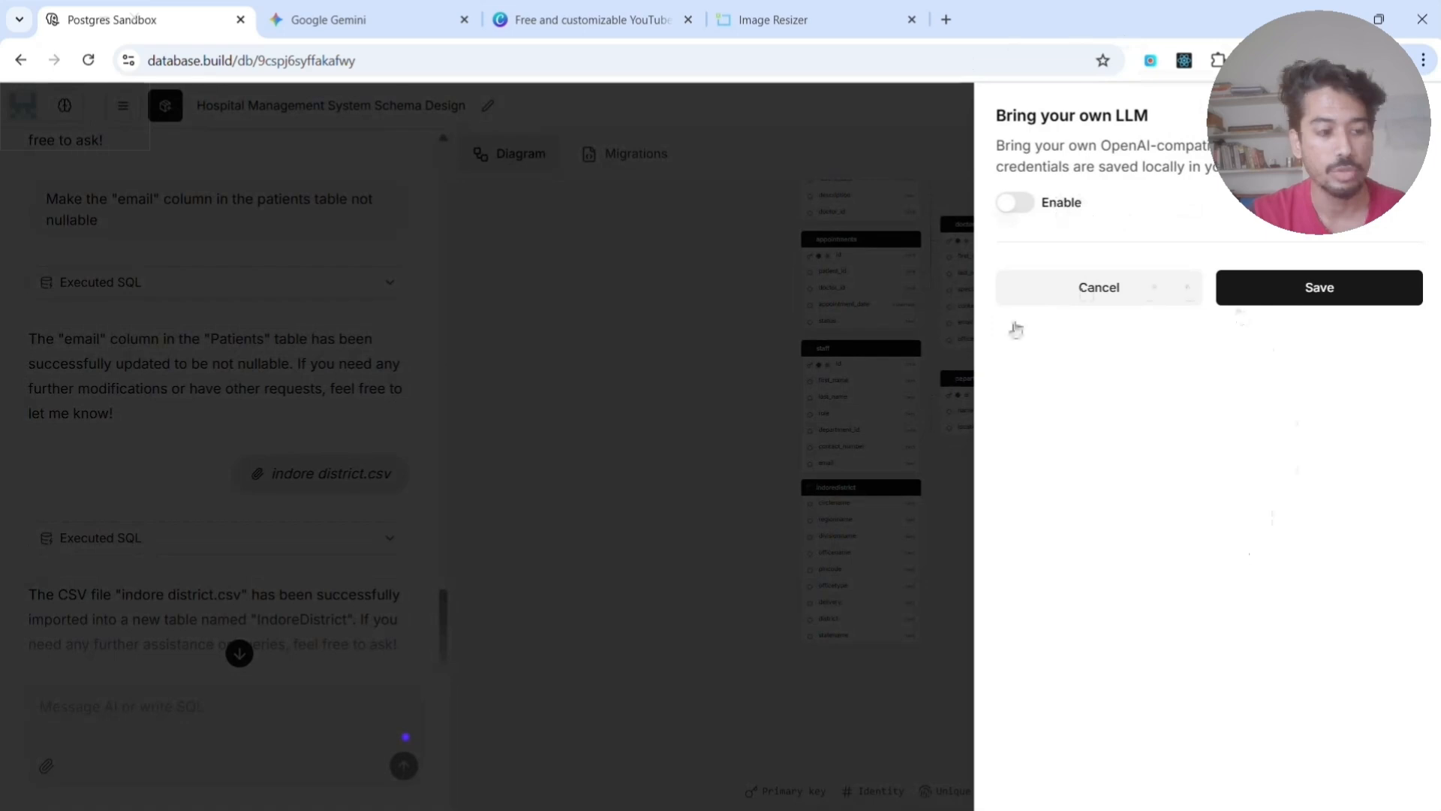
{"action": "left_click", "coordinate": [1018, 204]}
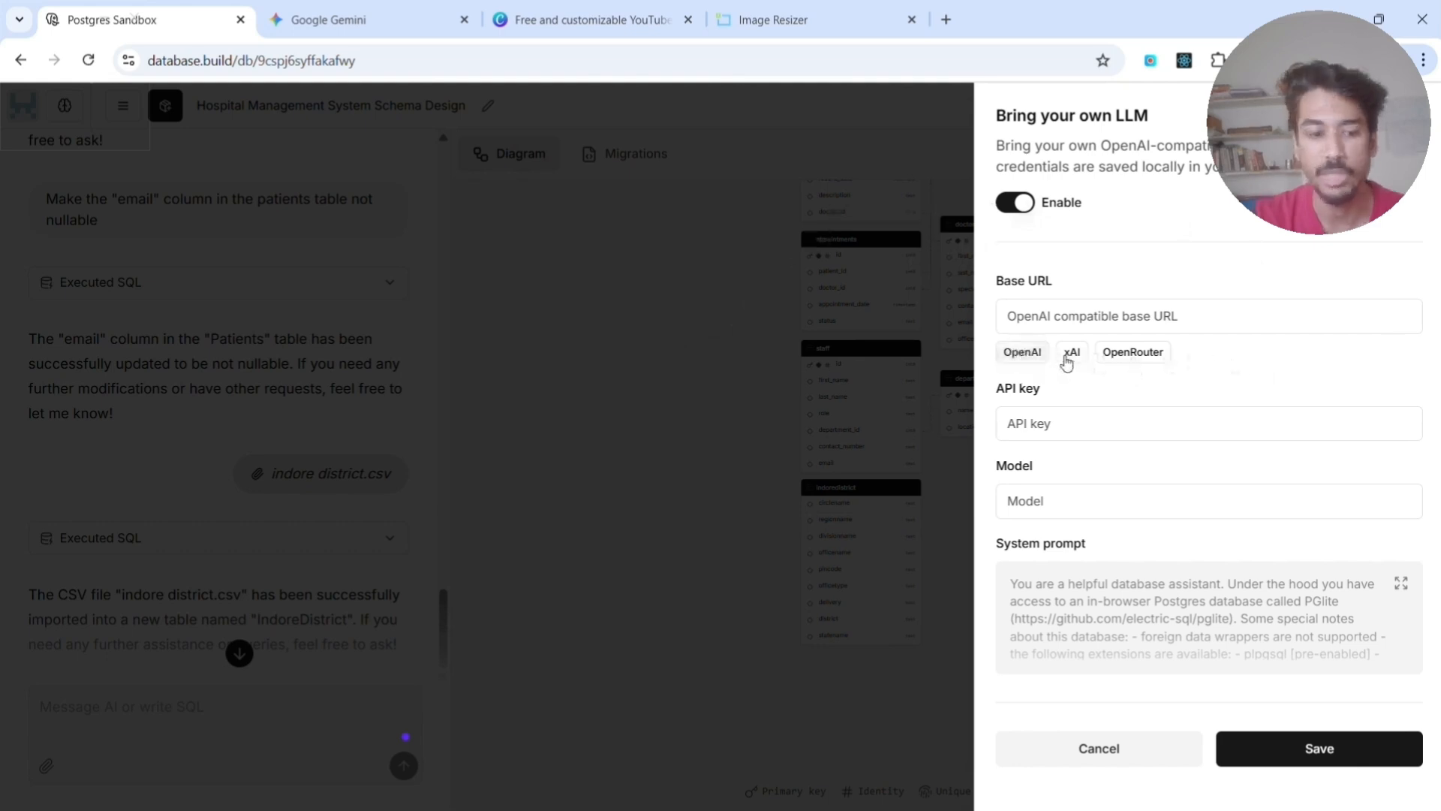
{"action": "left_click", "coordinate": [1016, 425]}
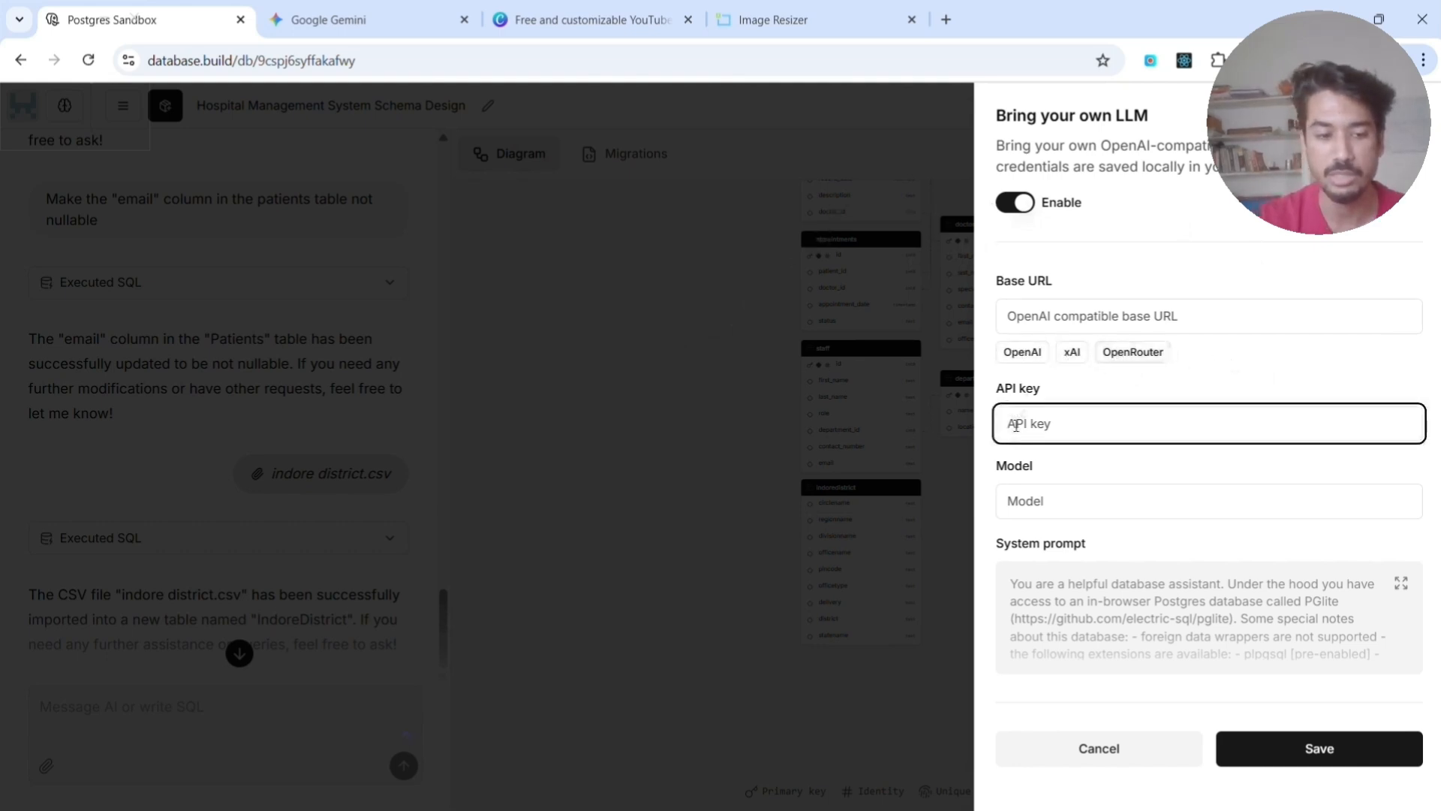
{"action": "left_click", "coordinate": [1034, 503]}
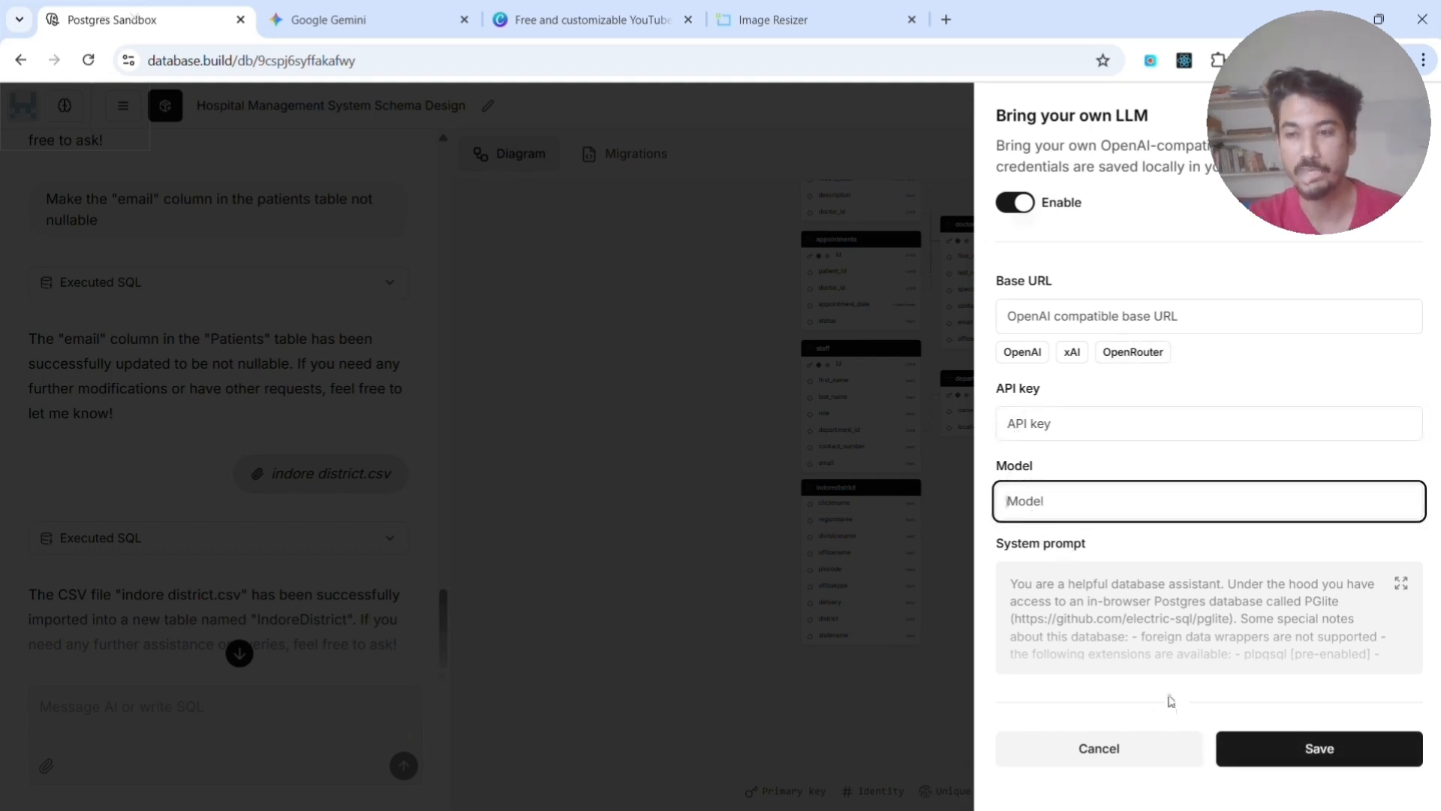
{"action": "left_click", "coordinate": [1431, 116]}
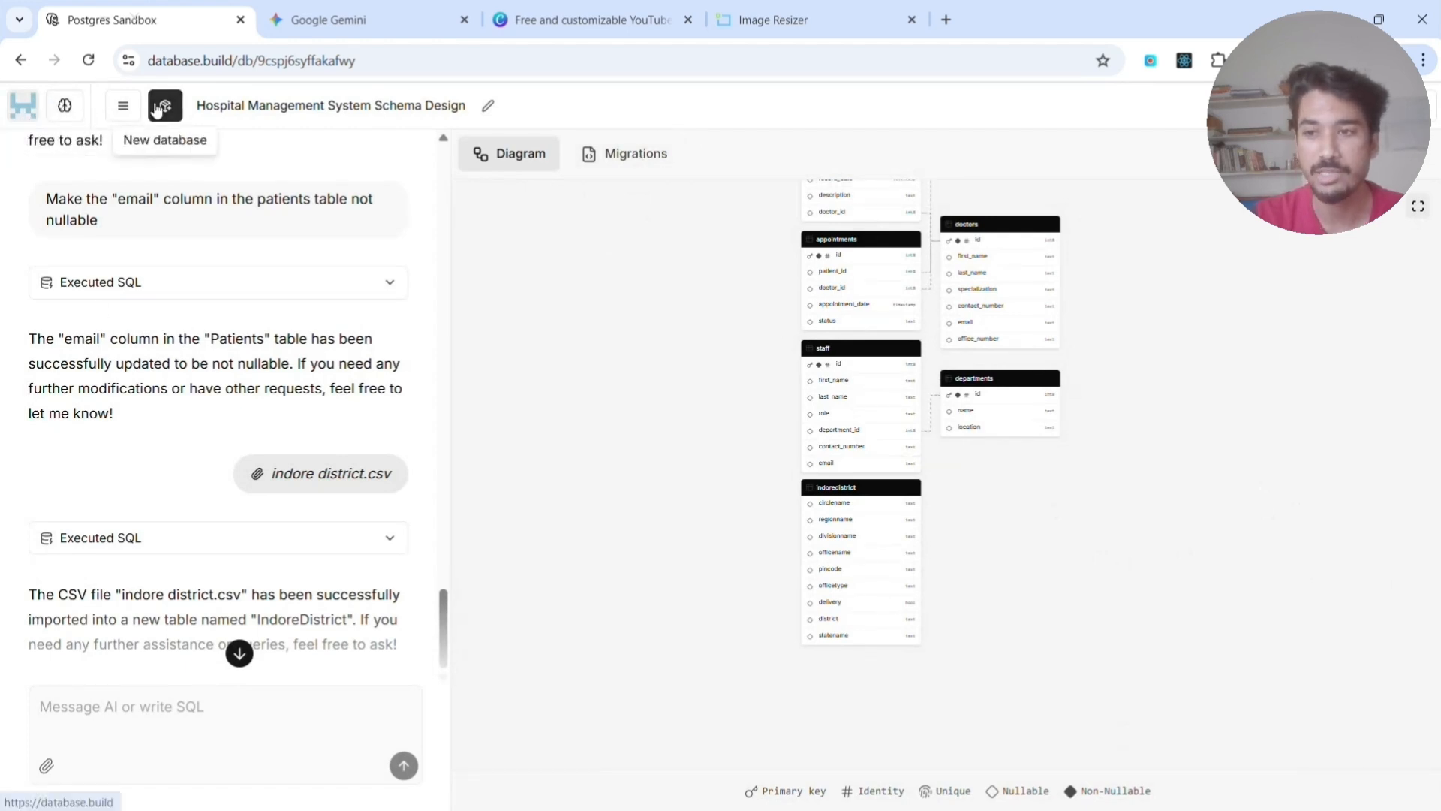
- Show the list of saved databases beside the hospital schema conversation
{"action": "left_click", "coordinate": [128, 107]}
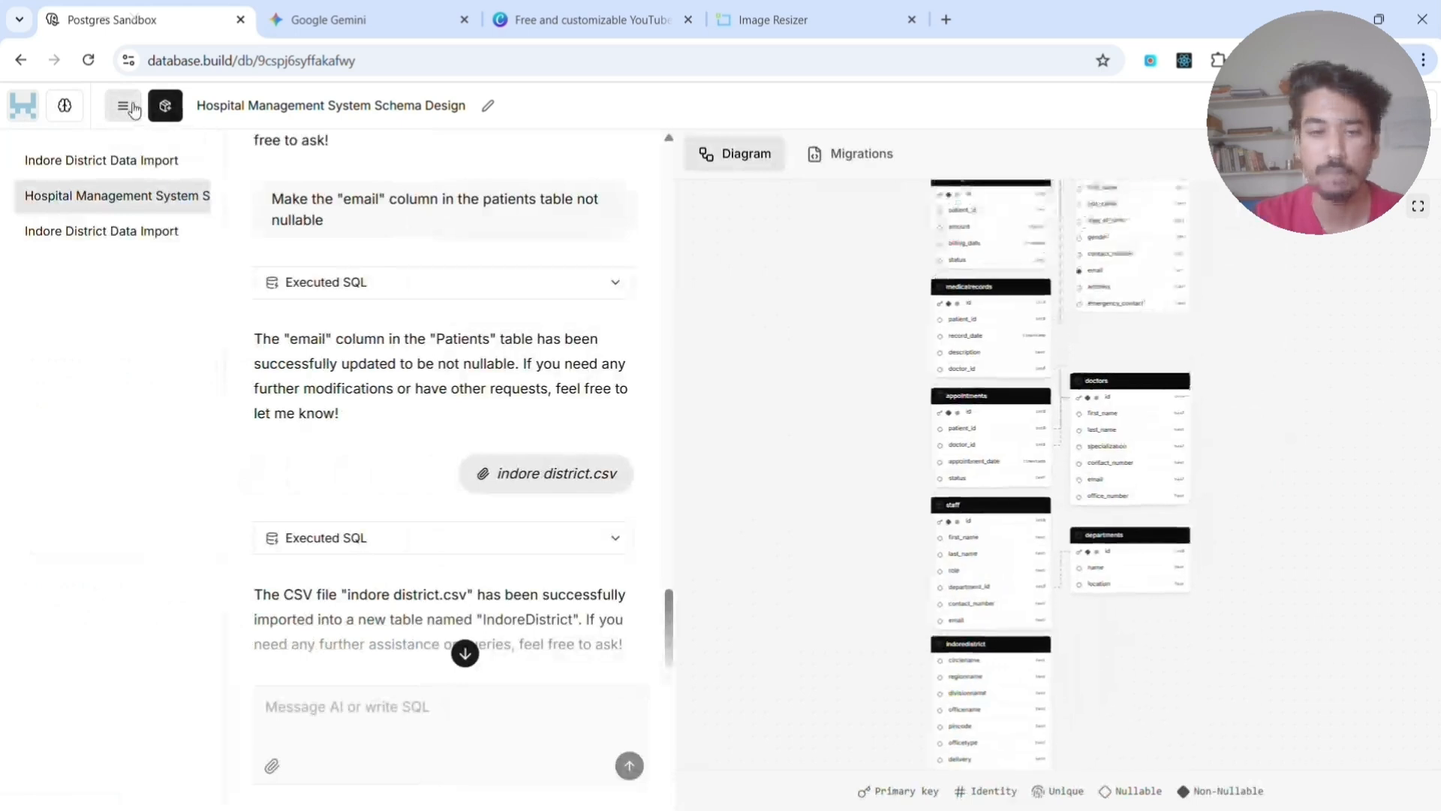